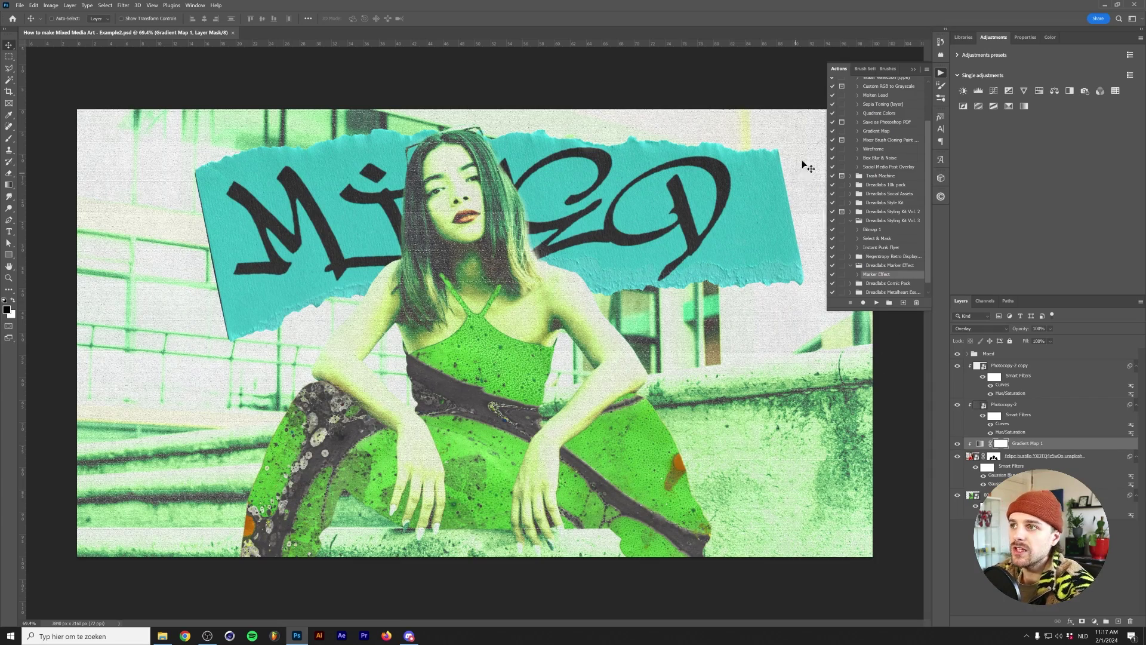
# Collapse the floating Actions panel to uncover the finished mixed-media poster
pyautogui.click(913, 69)
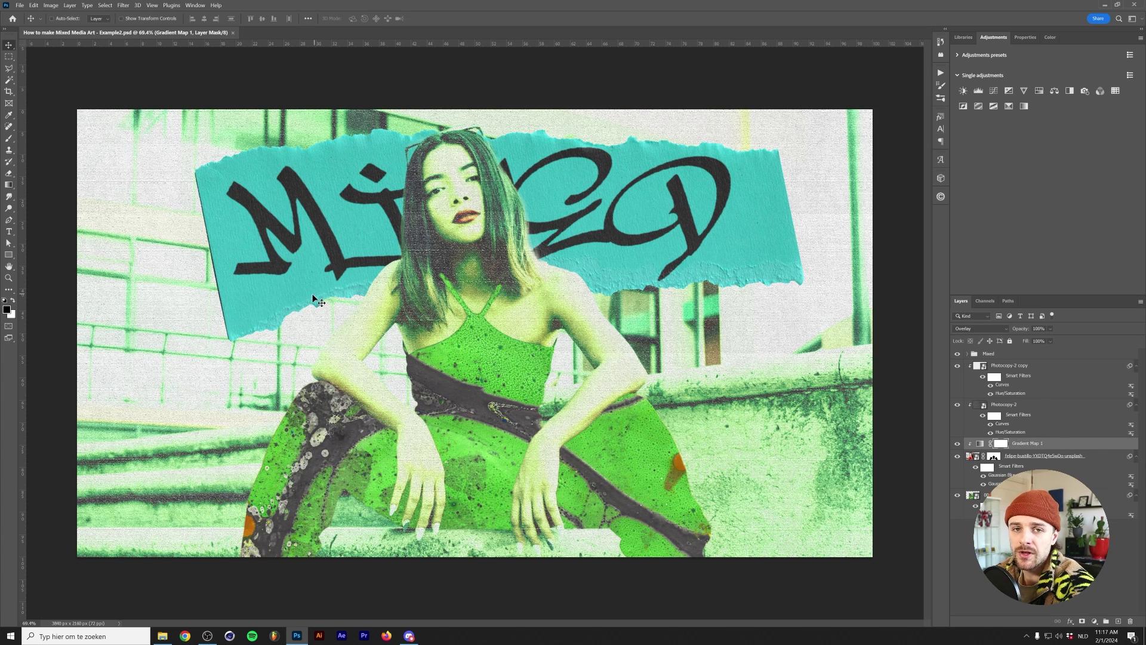
# Deselect Gradient Map 1 and commit the Photocopy-2 texture scaled to fill the canvas
pyautogui.click(972, 527)
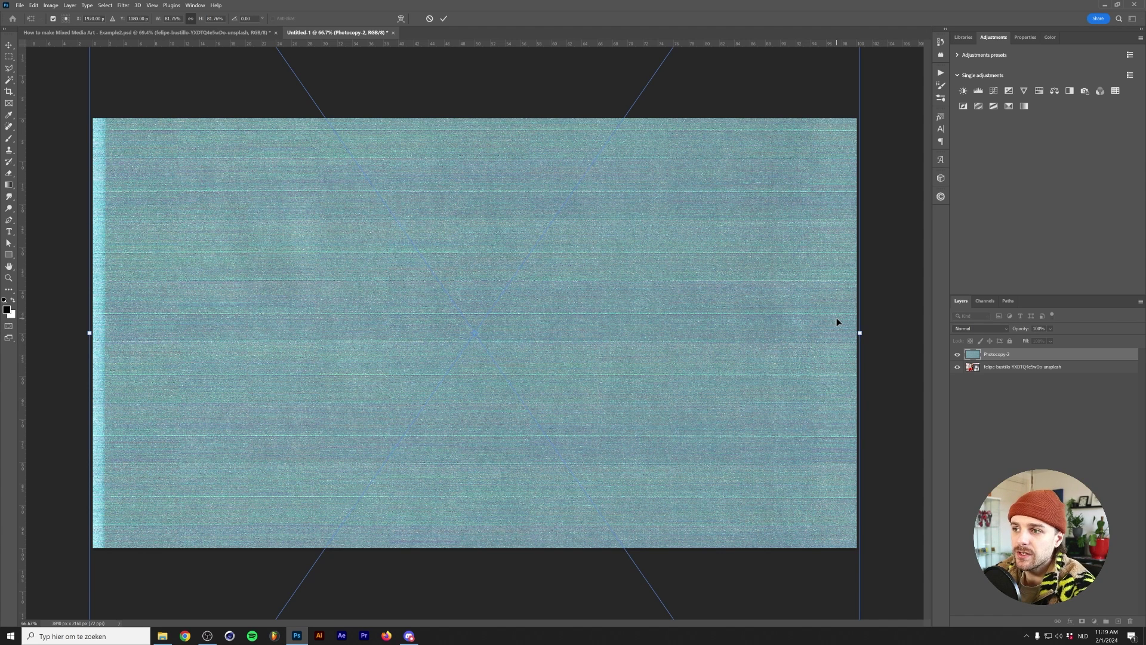
pyautogui.press('Return')
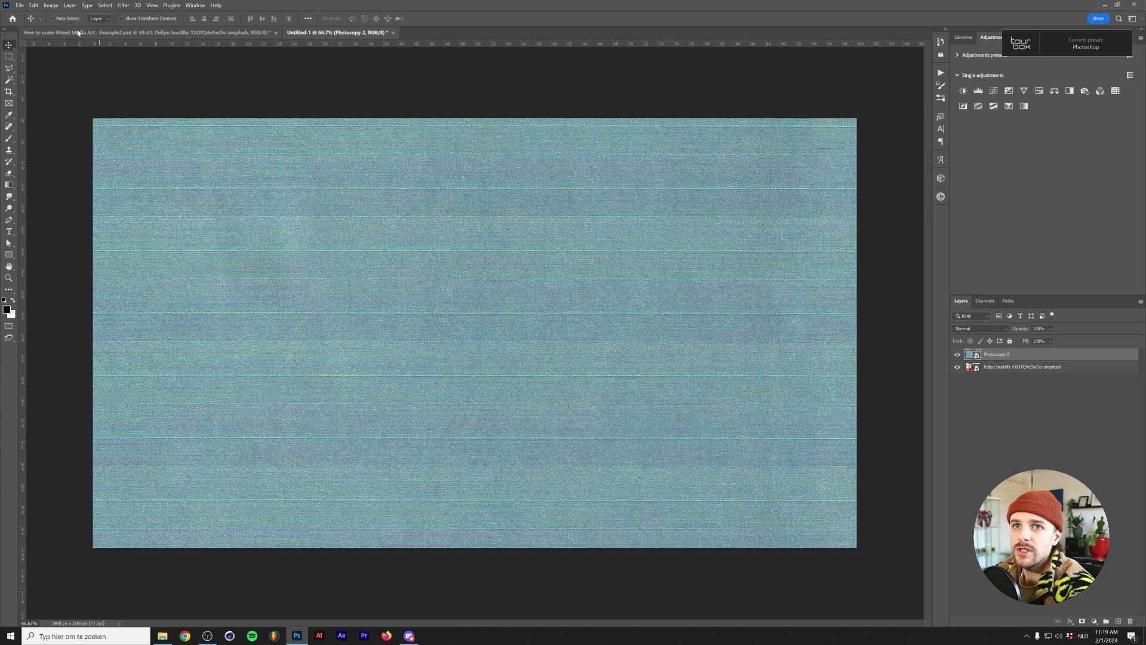
# Desaturate the texture with Hue/Saturation at -100 and set its blend mode to Screen
pyautogui.click(51, 5)
pyautogui.moveTo(71, 26)
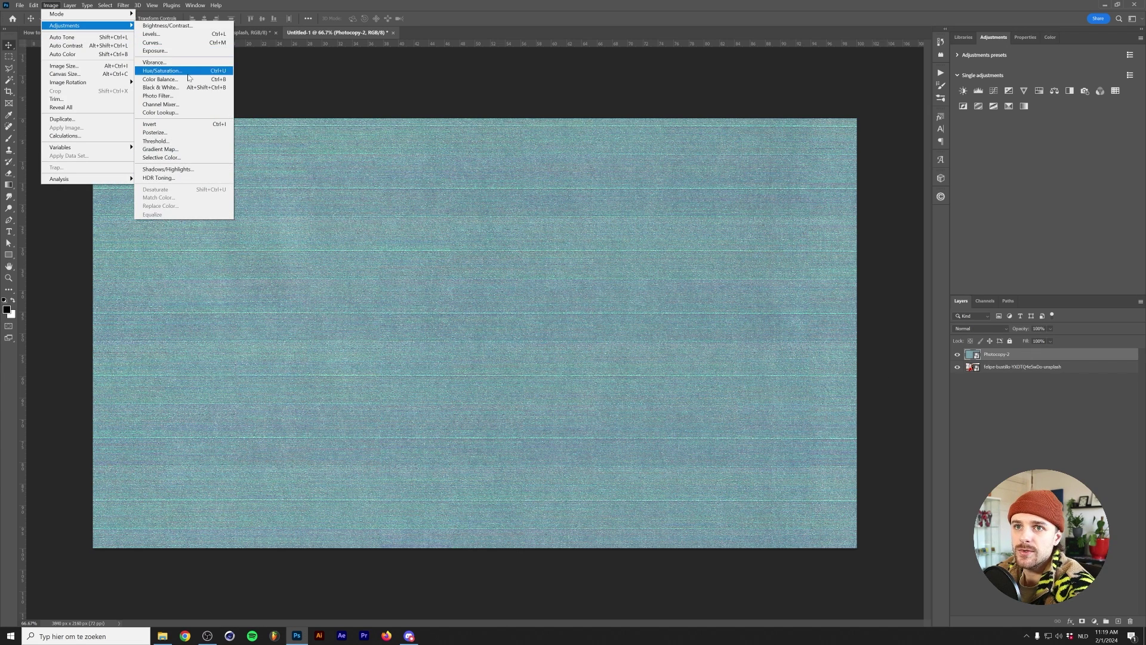
pyautogui.click(163, 71)
pyautogui.moveTo(539, 232); pyautogui.dragTo(470, 231)
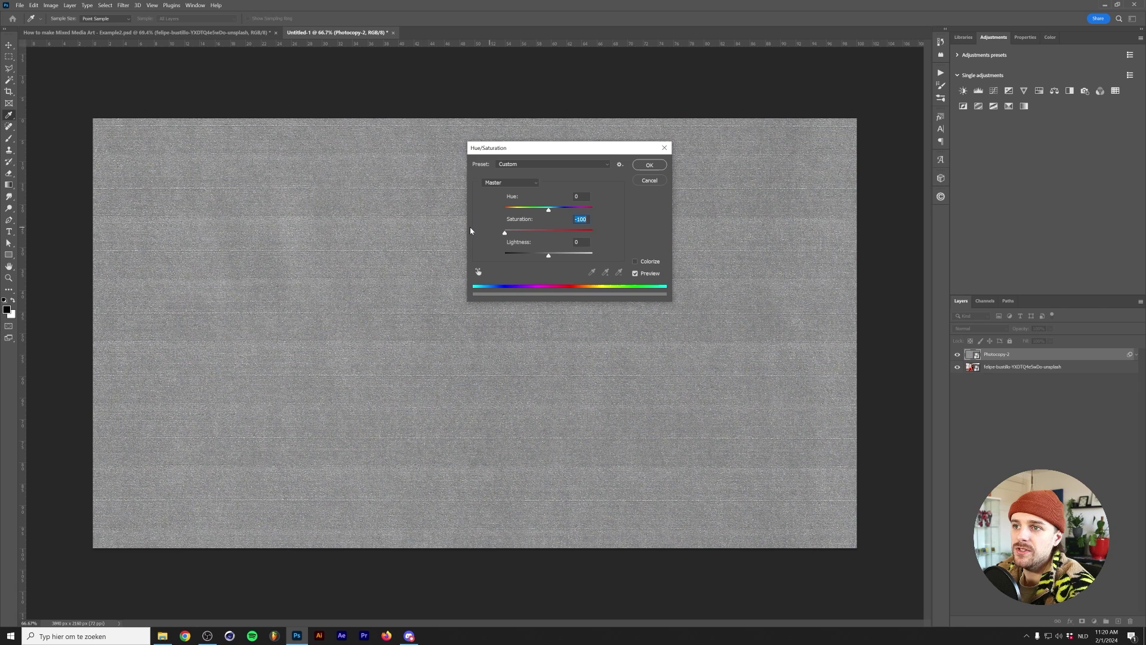
pyautogui.click(650, 166)
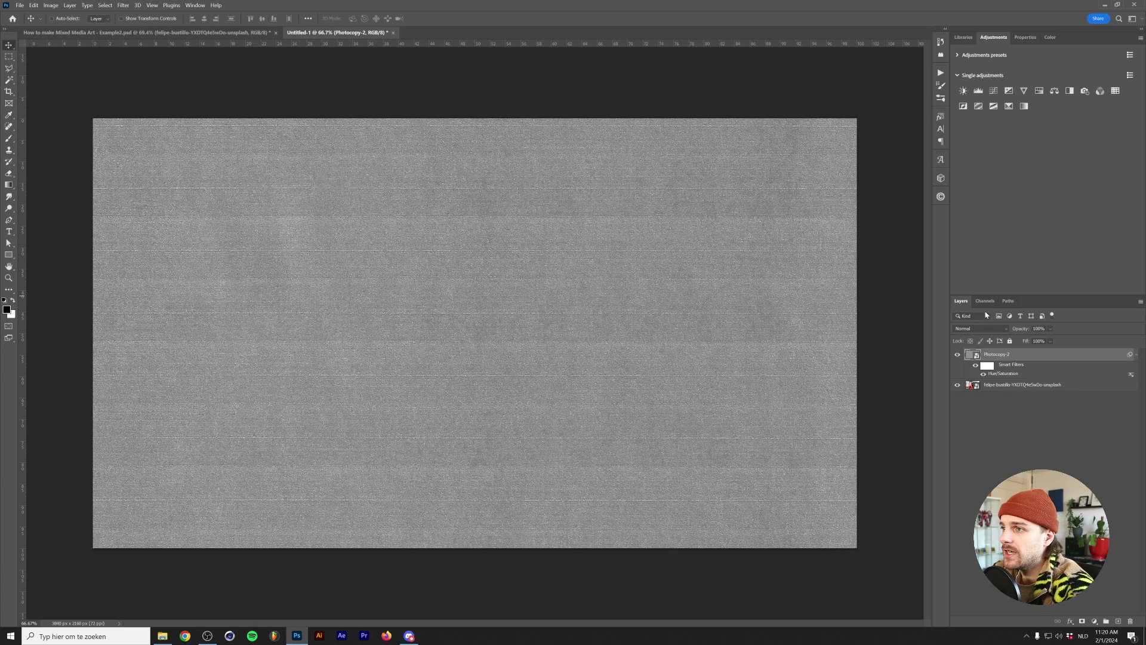
pyautogui.click(972, 328)
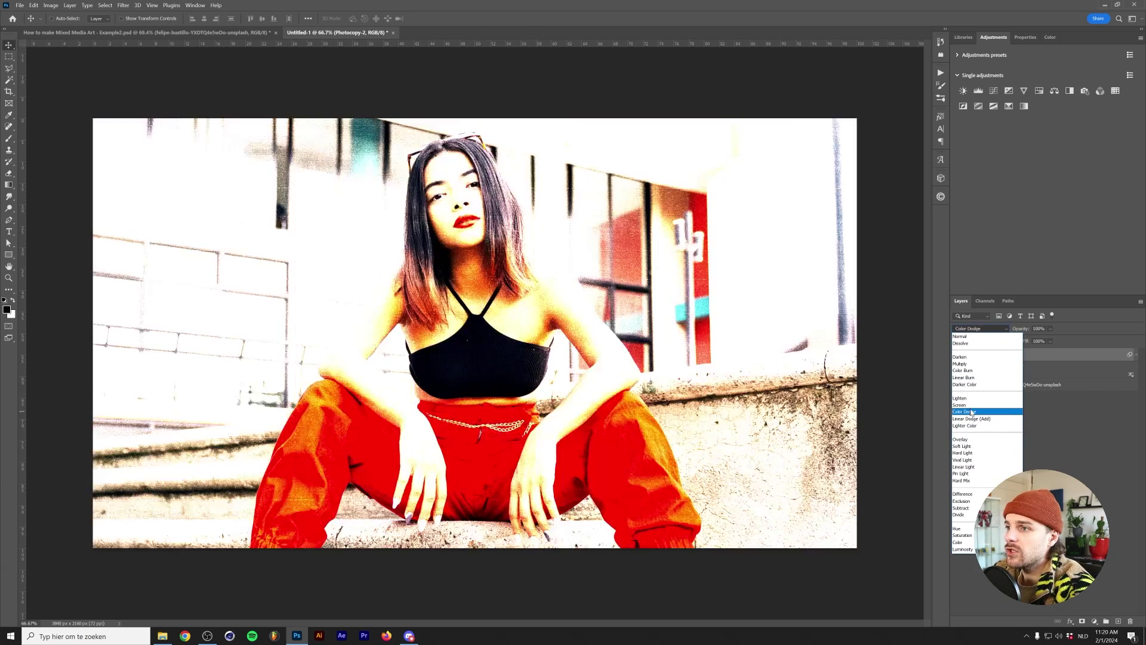
pyautogui.click(973, 405)
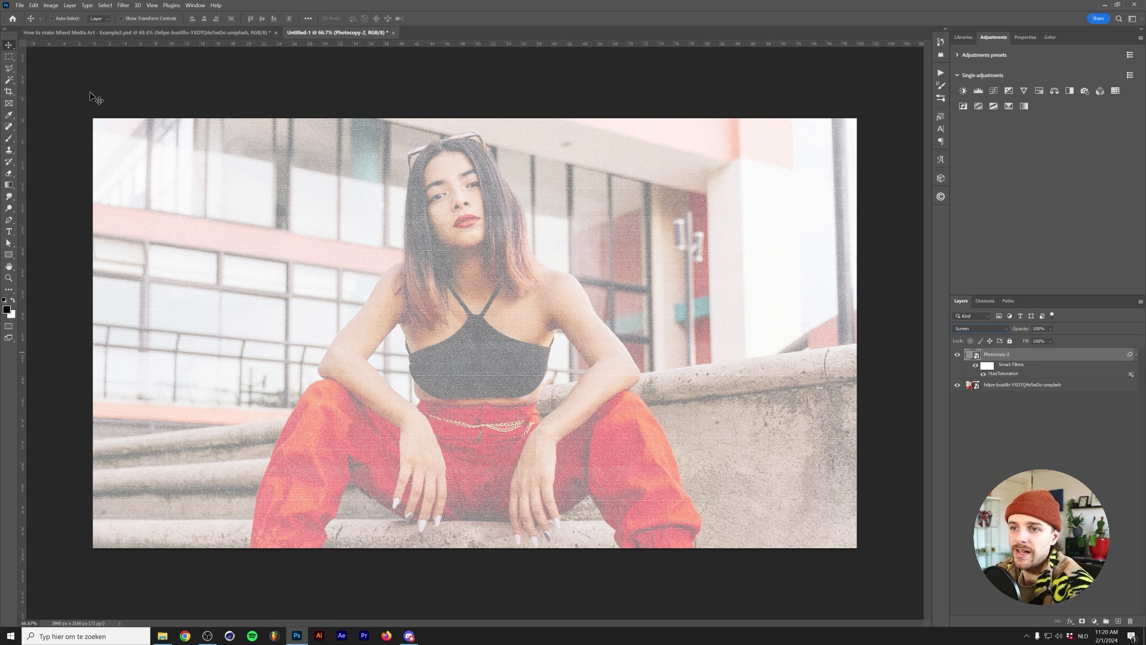
# Darken the texture with a Curves adjustment, lowering the shadows and midpoint
pyautogui.click(52, 5)
pyautogui.moveTo(96, 25)
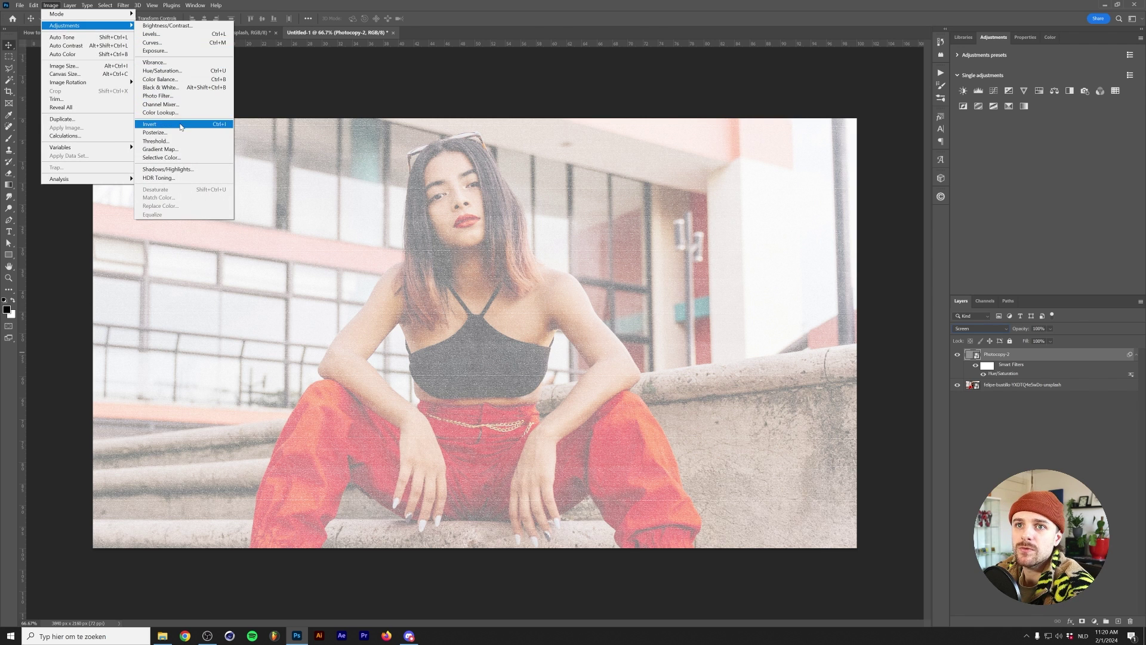
pyautogui.click(154, 42)
pyautogui.moveTo(619, 357); pyautogui.dragTo(642, 357)
pyautogui.moveTo(684, 295); pyautogui.dragTo(685, 308)
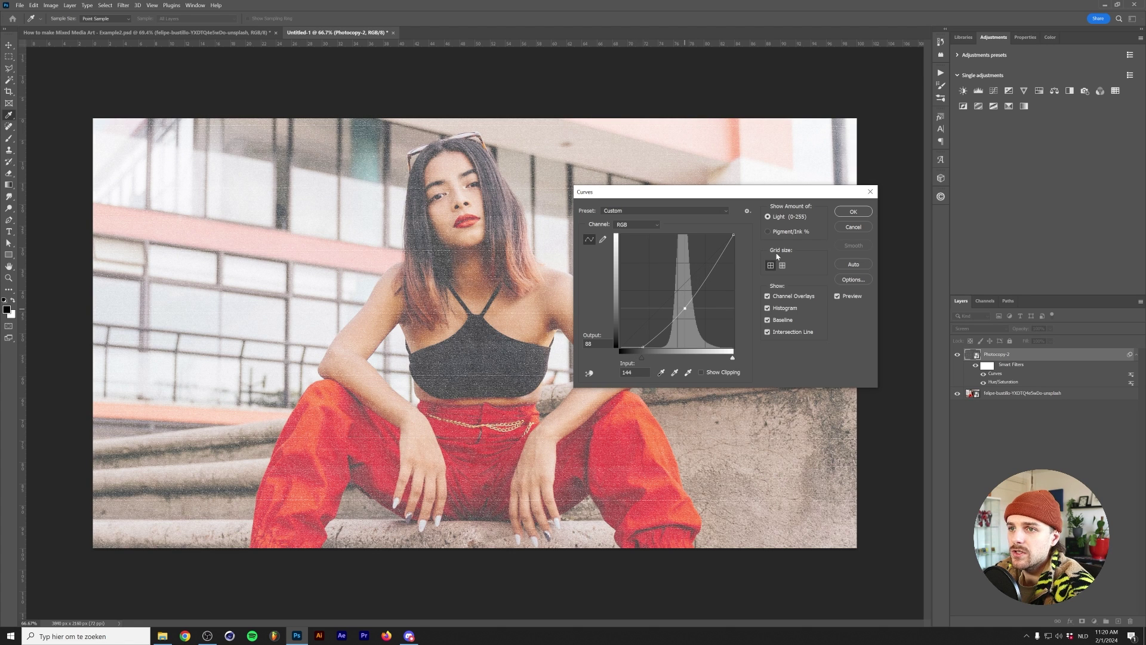
pyautogui.click(849, 213)
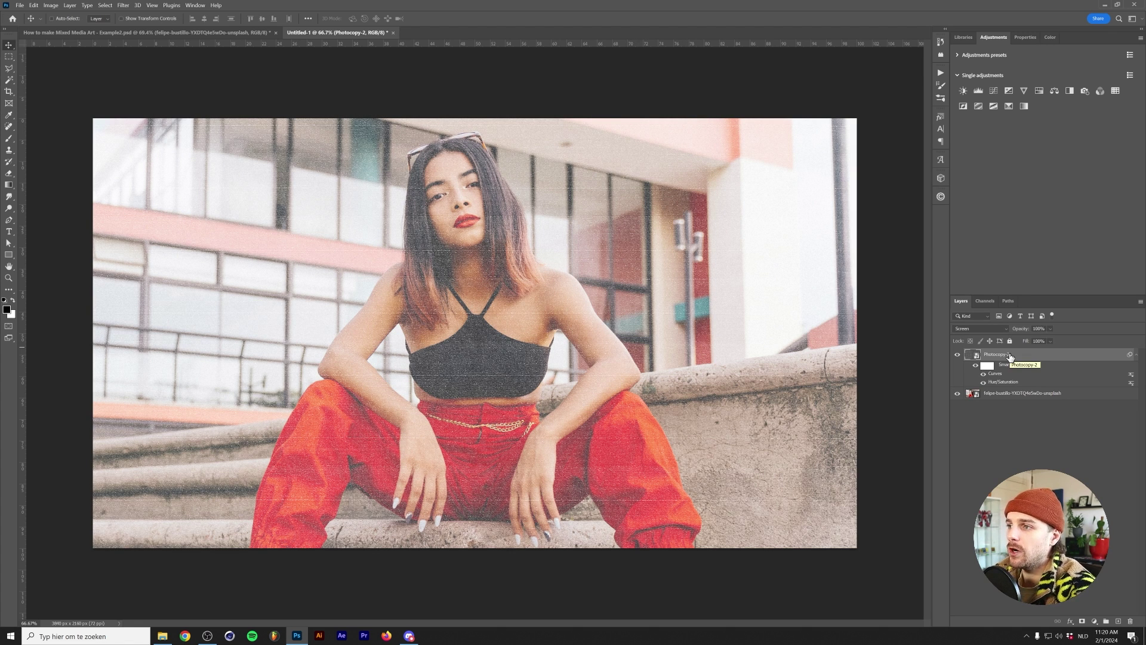
# Duplicate the Photocopy-2 layer and set the copy's blend mode to Multiply
pyautogui.hotkey('ctrl', 'j')
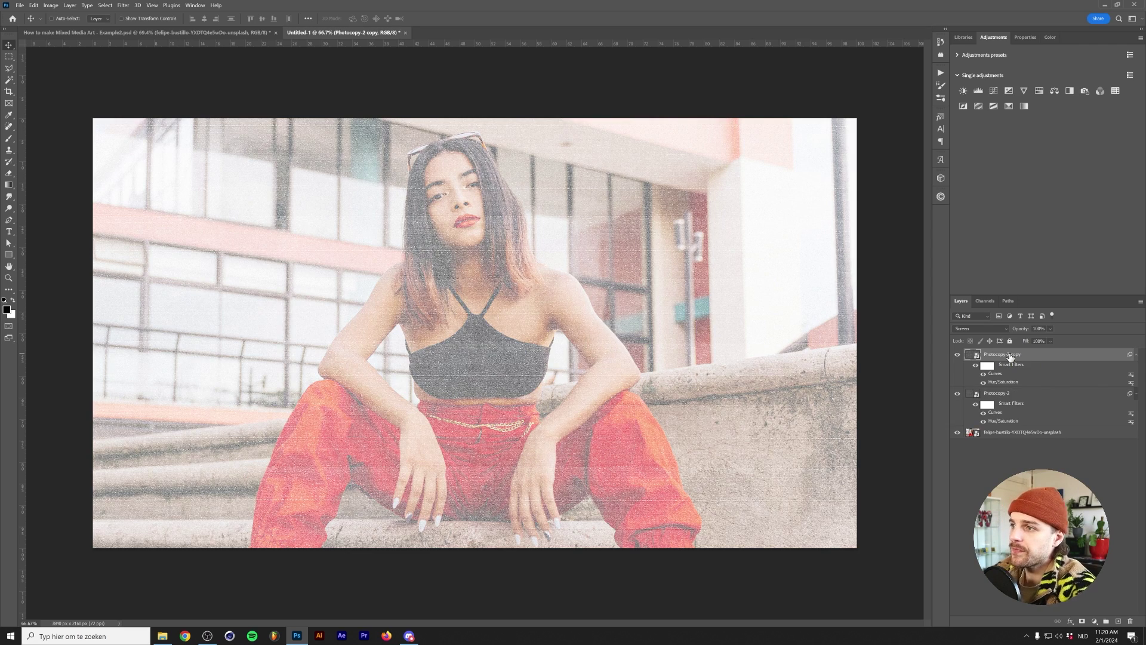
pyautogui.click(971, 333)
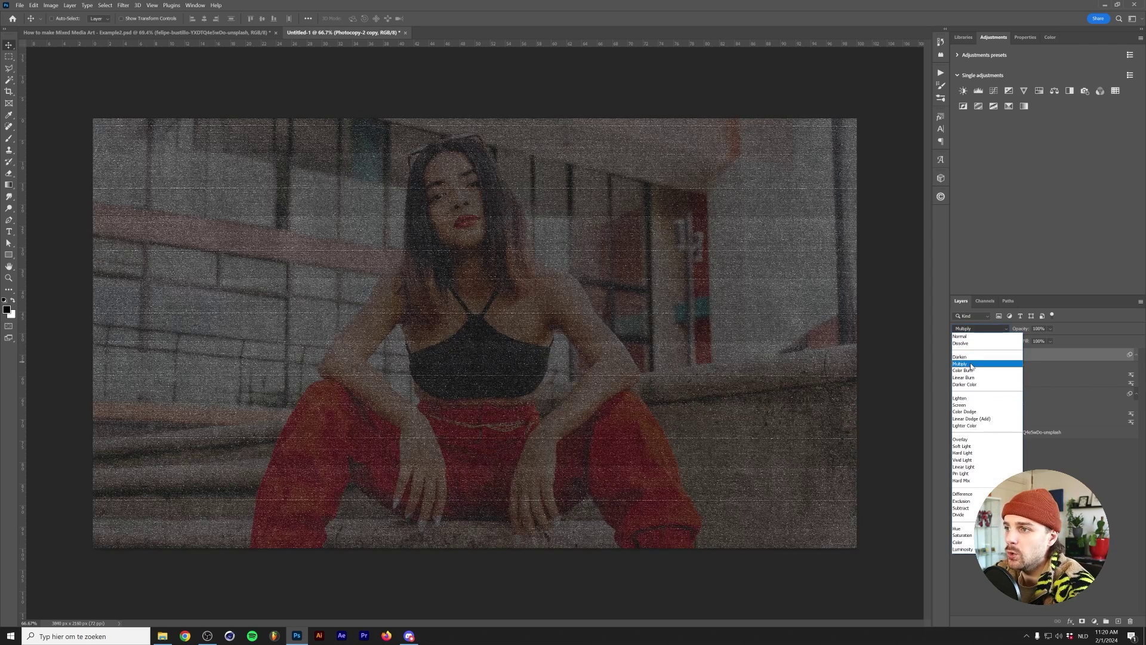
pyautogui.click(972, 367)
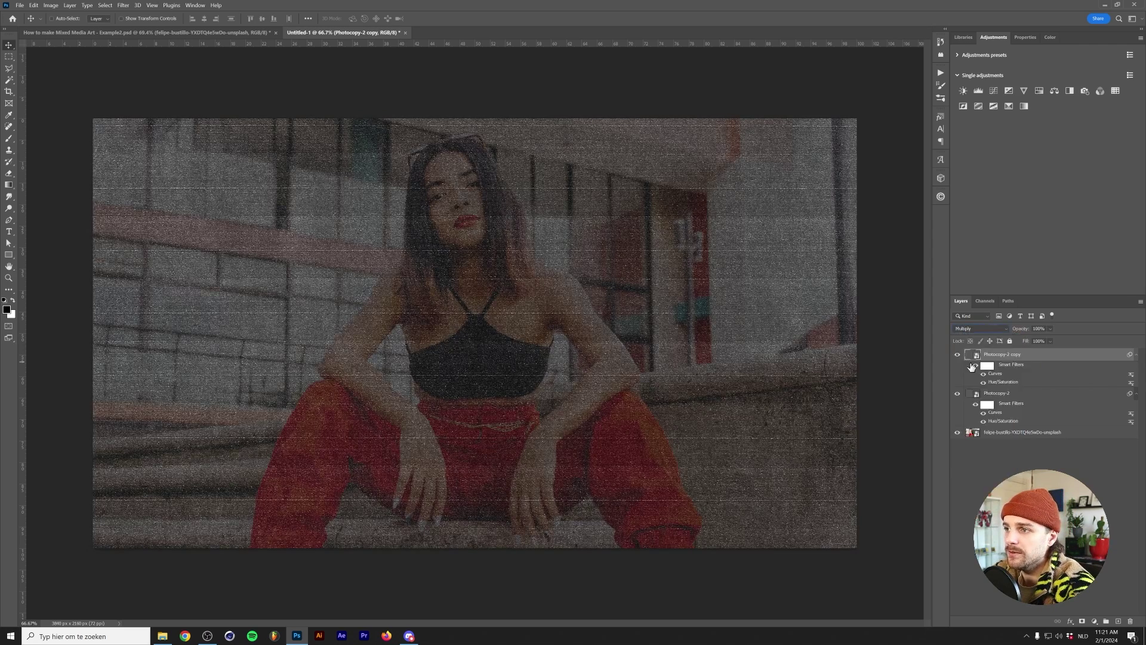
# Raise the copy's Curves point to lighten it, compare its visibility, then deselect layers
pyautogui.doubleClick(995, 374)
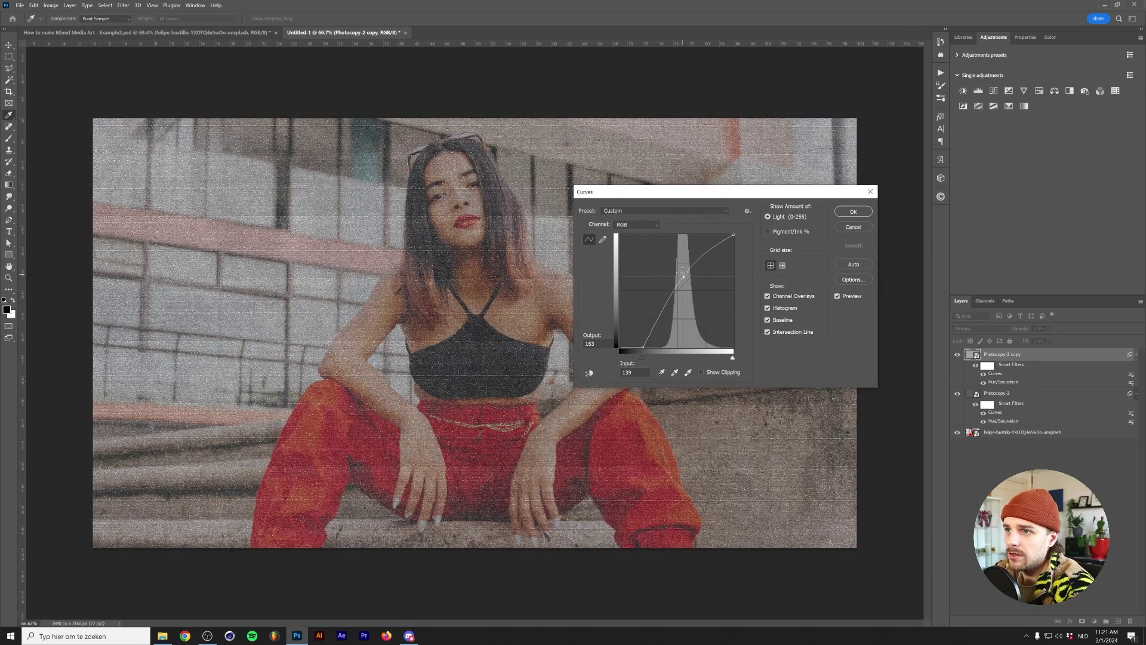
pyautogui.moveTo(683, 275); pyautogui.dragTo(680, 241)
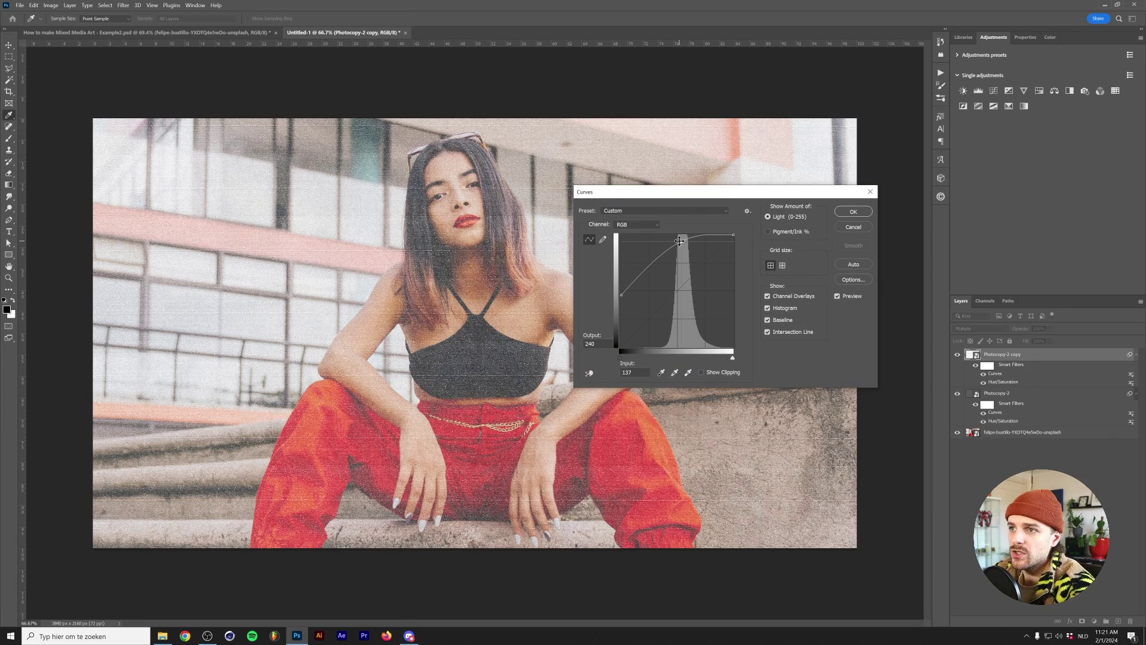
pyautogui.click(853, 211)
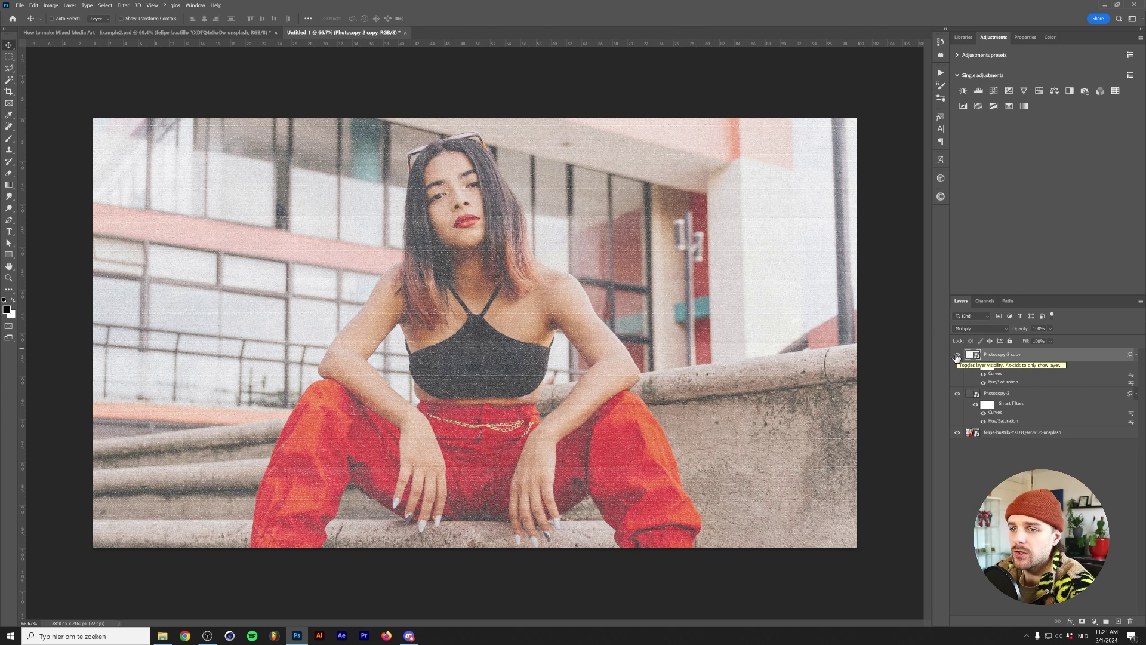
pyautogui.click(957, 354)
pyautogui.click(957, 356)
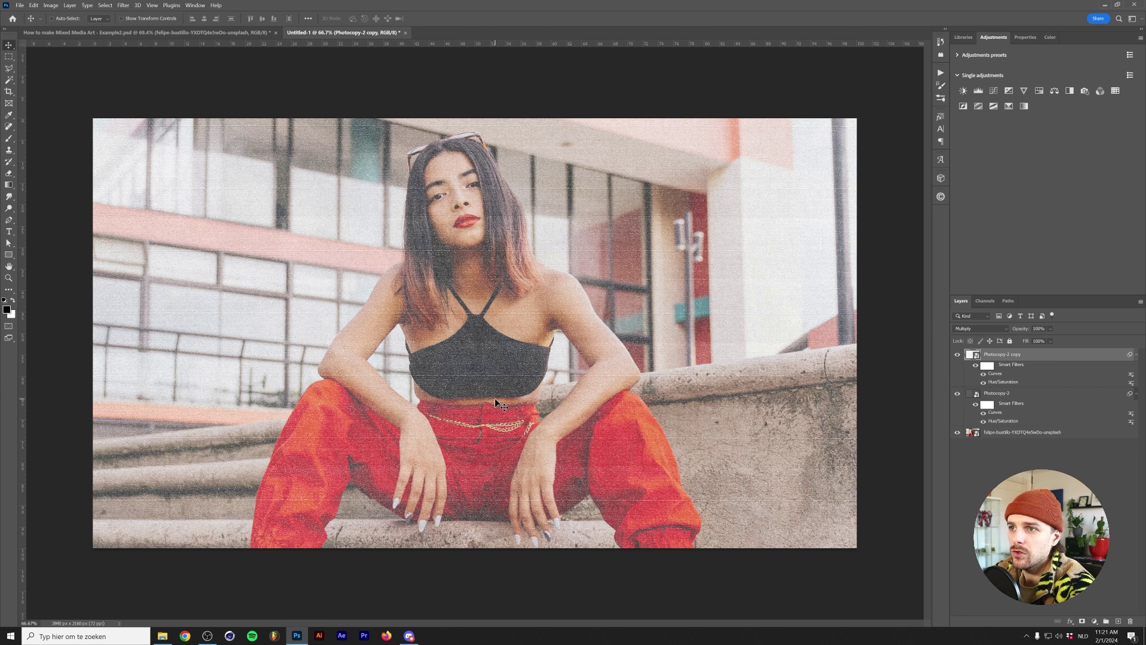
pyautogui.click(994, 470)
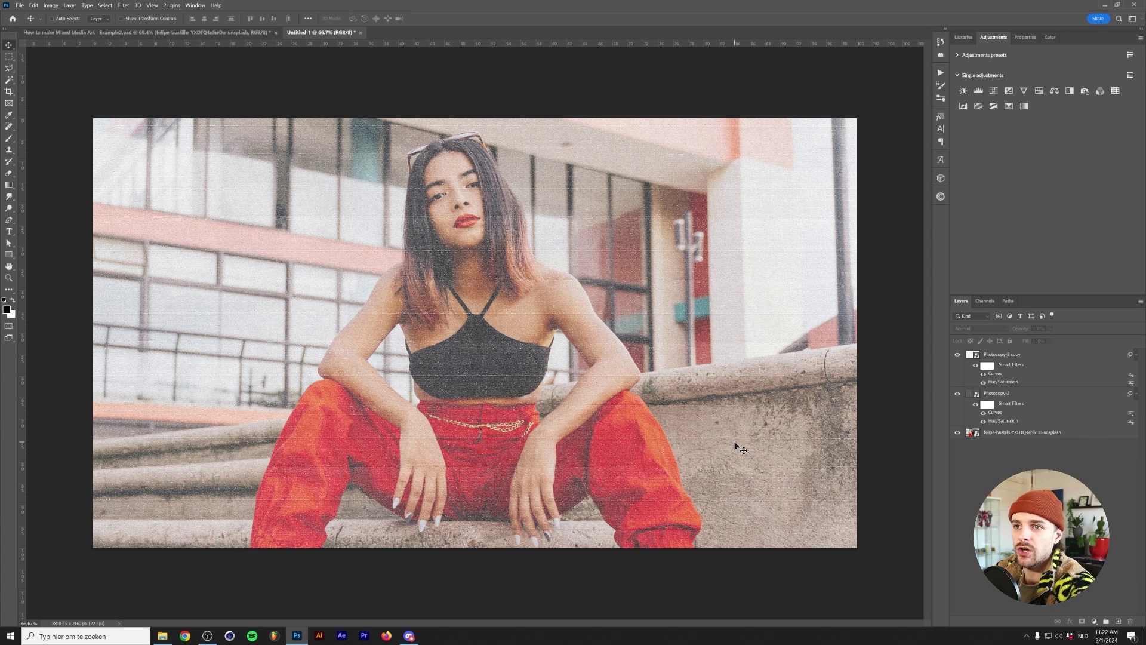
# Hide the texture layers, select the original photo layer and enter Select and Mask
pyautogui.keyDown('alt'); pyautogui.click(957, 431); pyautogui.keyUp('alt')
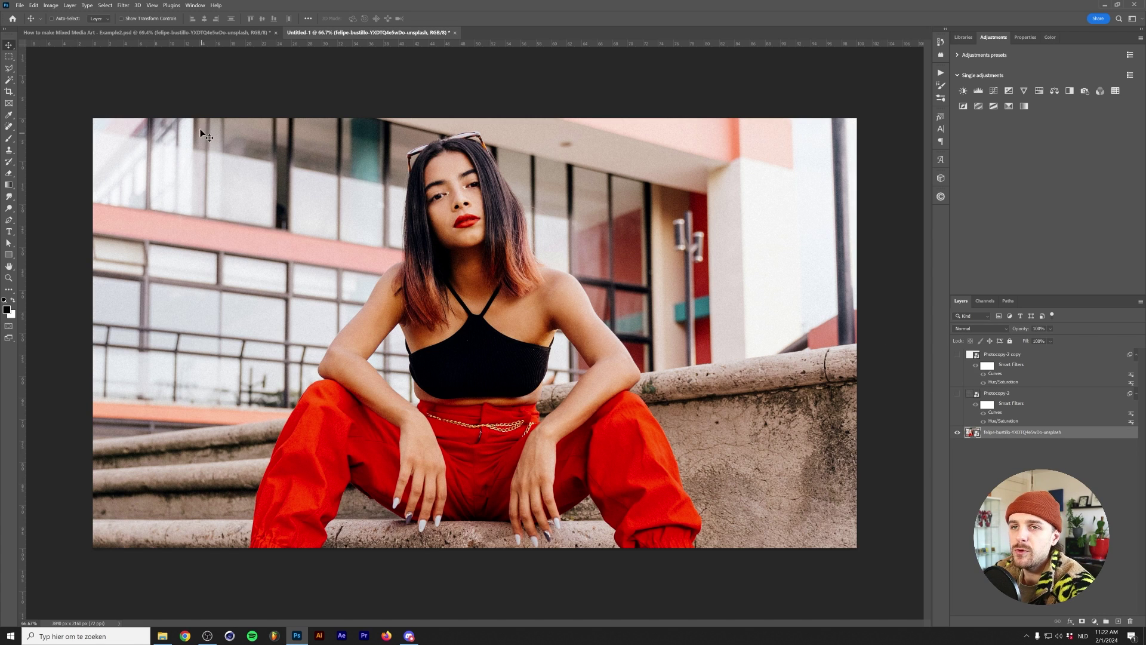
pyautogui.click(104, 6)
pyautogui.click(114, 124)
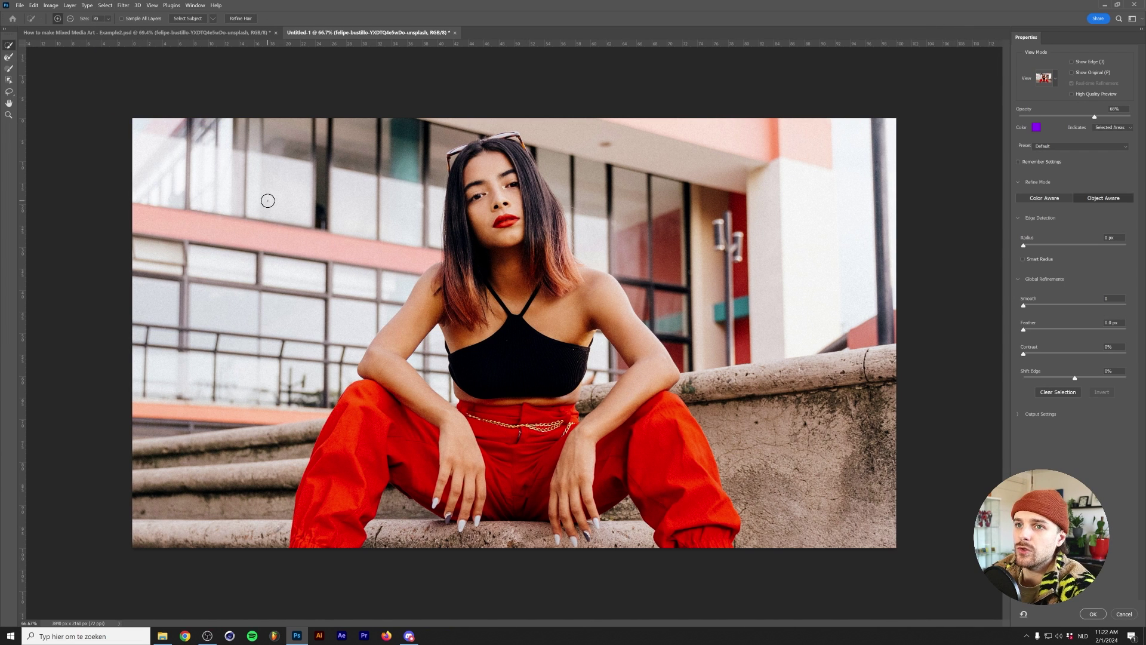
# Paint a Quick Selection over the woman's trousers and the top's neckline and straps
pyautogui.moveTo(324, 526); pyautogui.dragTo(357, 449)
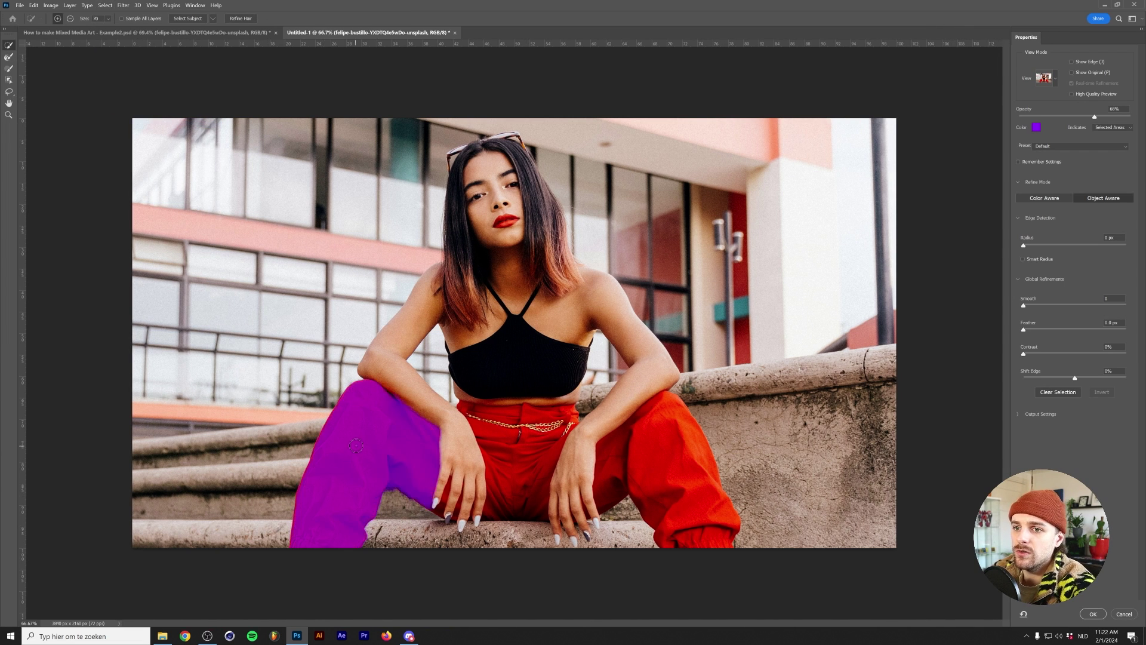
pyautogui.click(500, 486)
pyautogui.scroll(10, 501, 486)
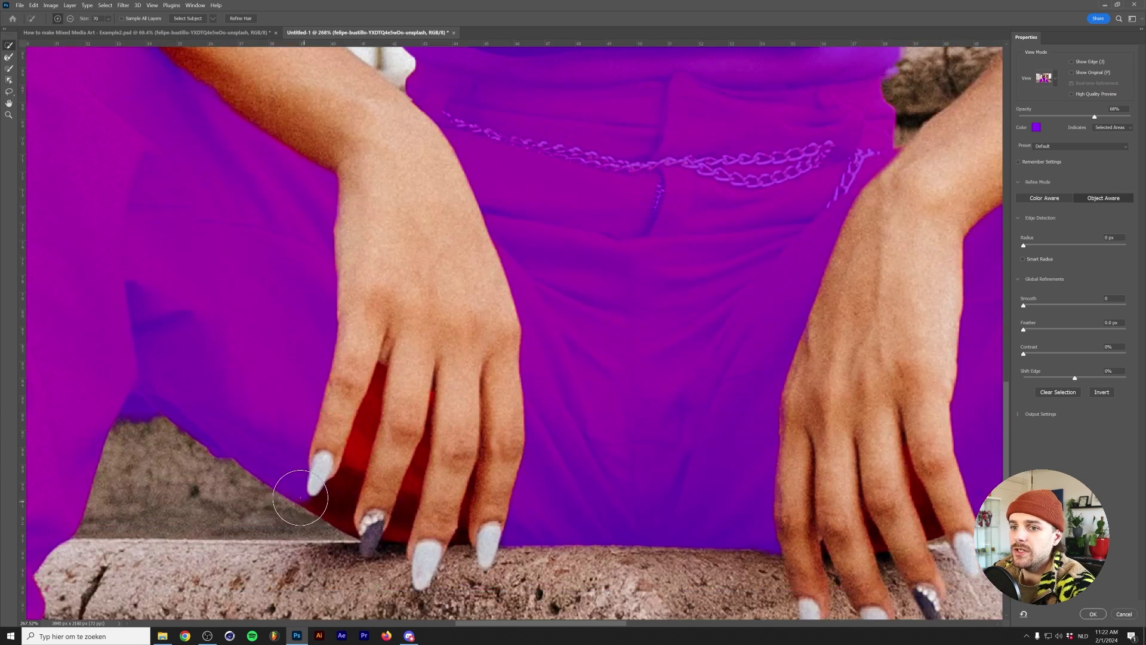
pyautogui.press('[')
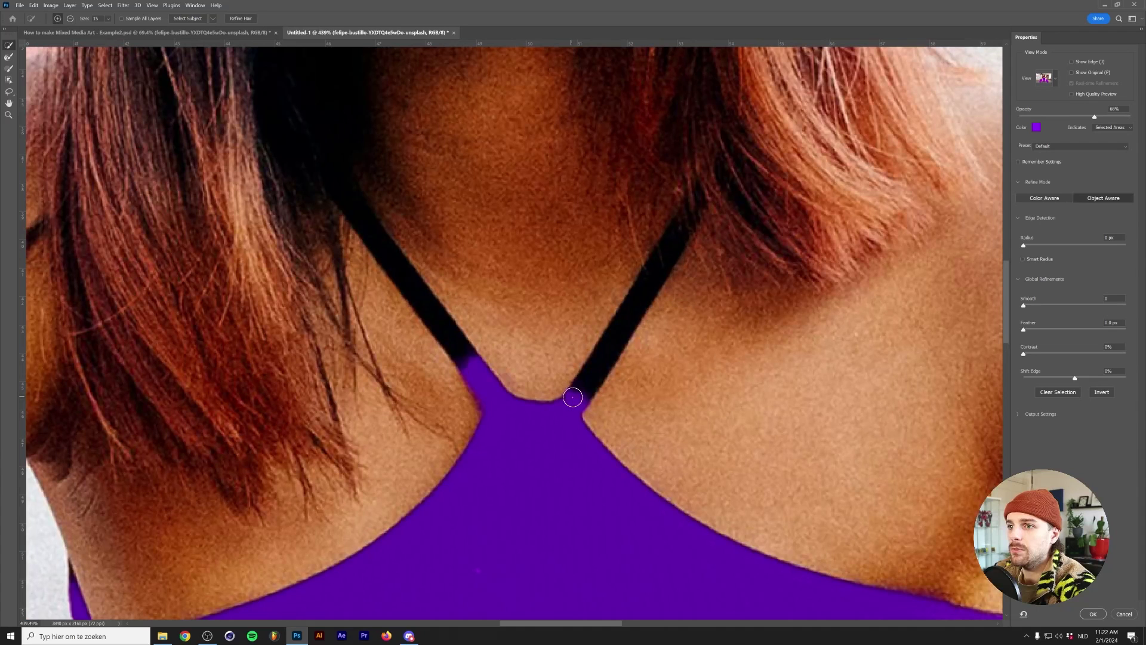
pyautogui.moveTo(574, 396); pyautogui.dragTo(605, 358)
pyautogui.scroll(-10, 605, 358)
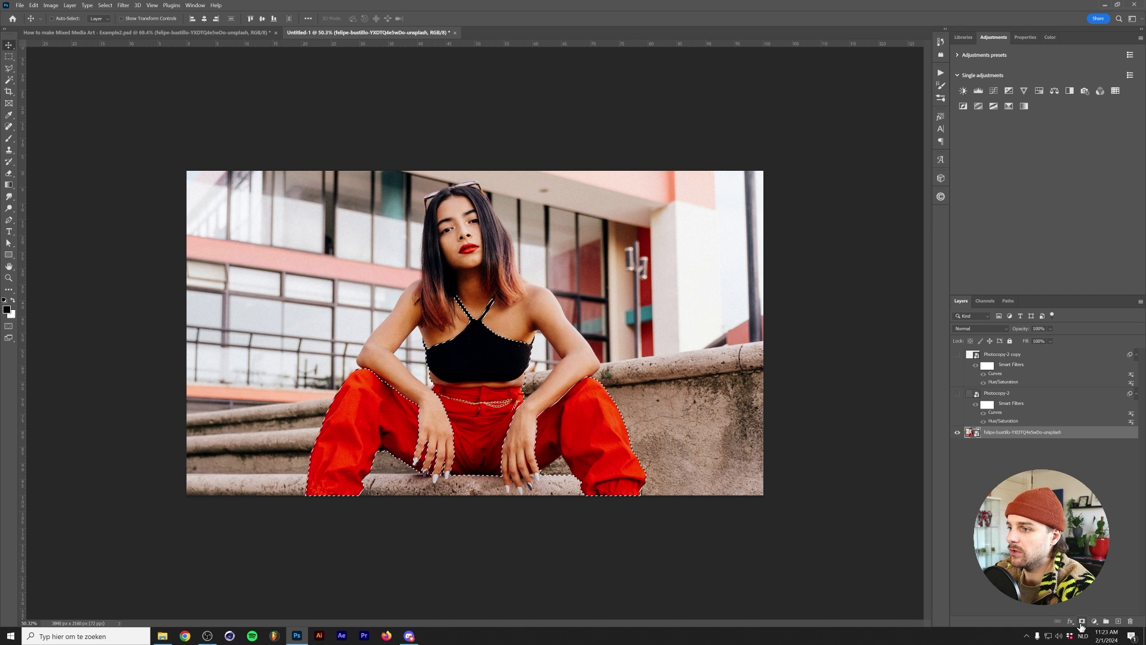
# Mask out the selected outfit and browse File Explorer to Resources > Dreadlabs
pyautogui.keyDown('alt'); pyautogui.click(1081, 622); pyautogui.keyUp('alt')
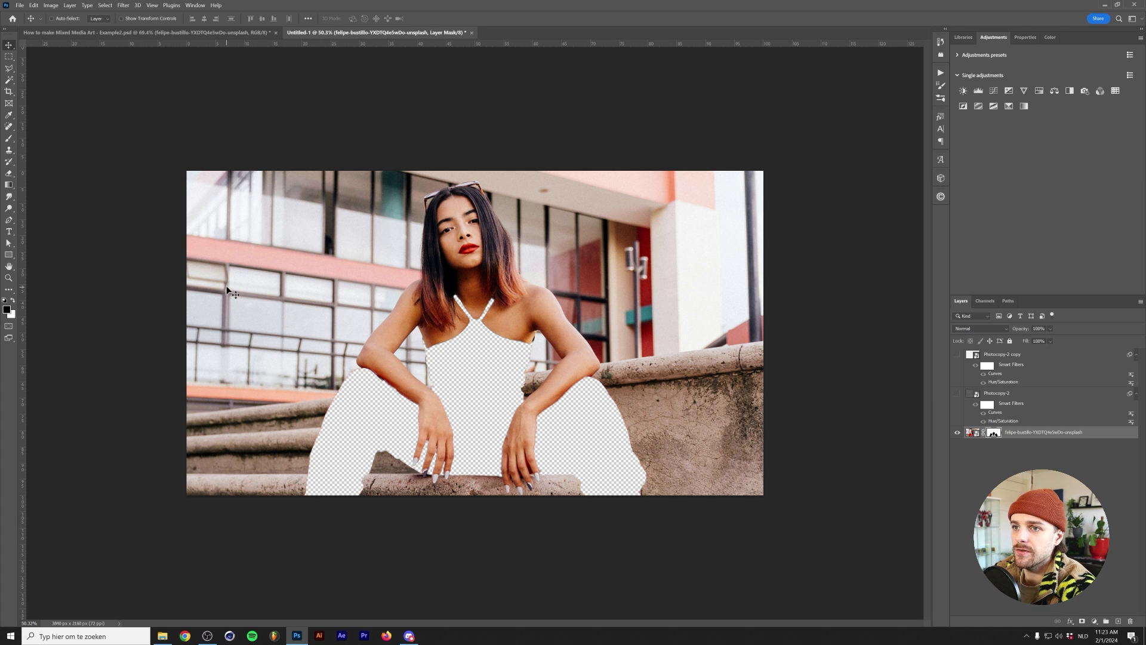
pyautogui.hotkey('alt', 'Tab')
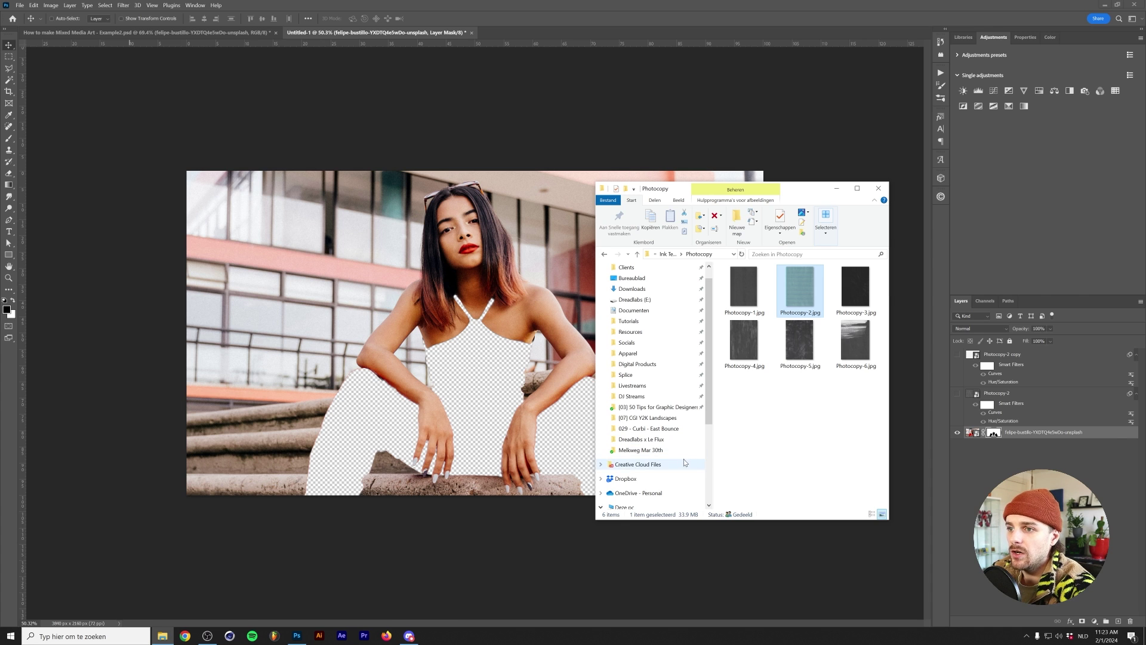
pyautogui.click(657, 333)
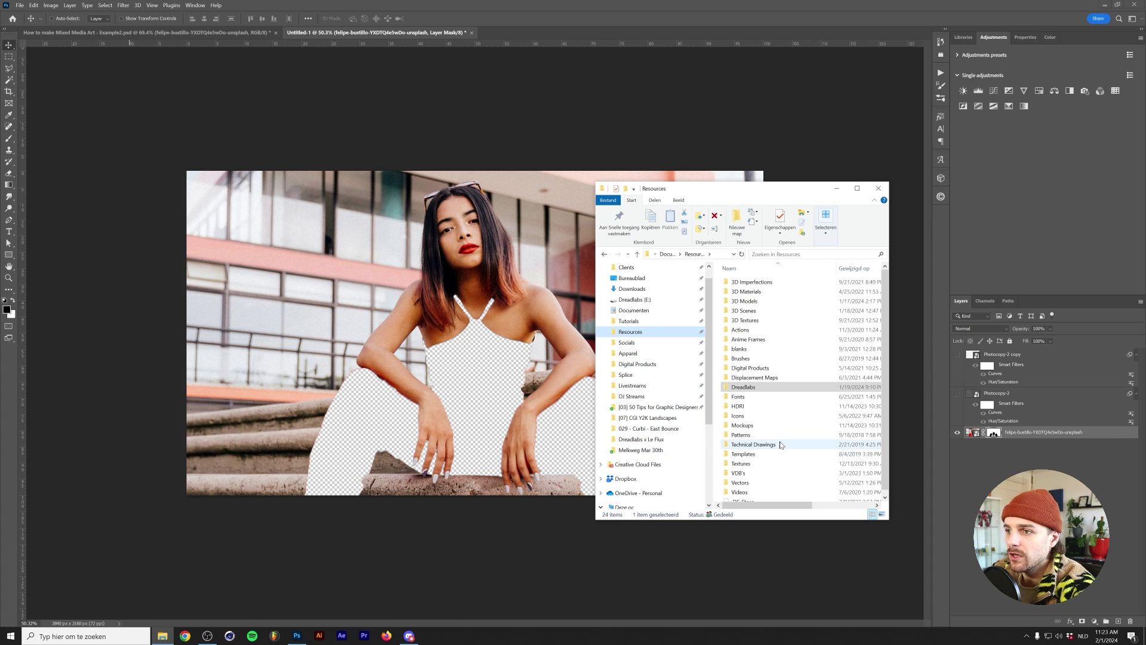
pyautogui.scroll(-1, 781, 445)
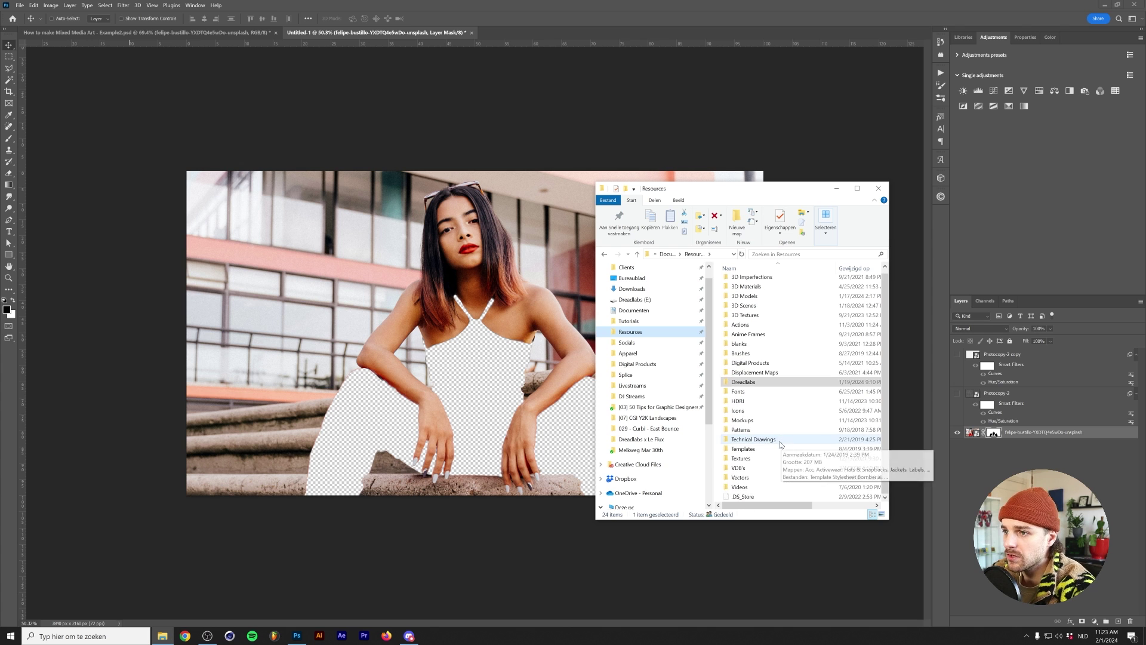
pyautogui.doubleClick(773, 385)
# Rotate the green 001 marble layer over the outfit and move it beneath the photo
pyautogui.click(418, 348)
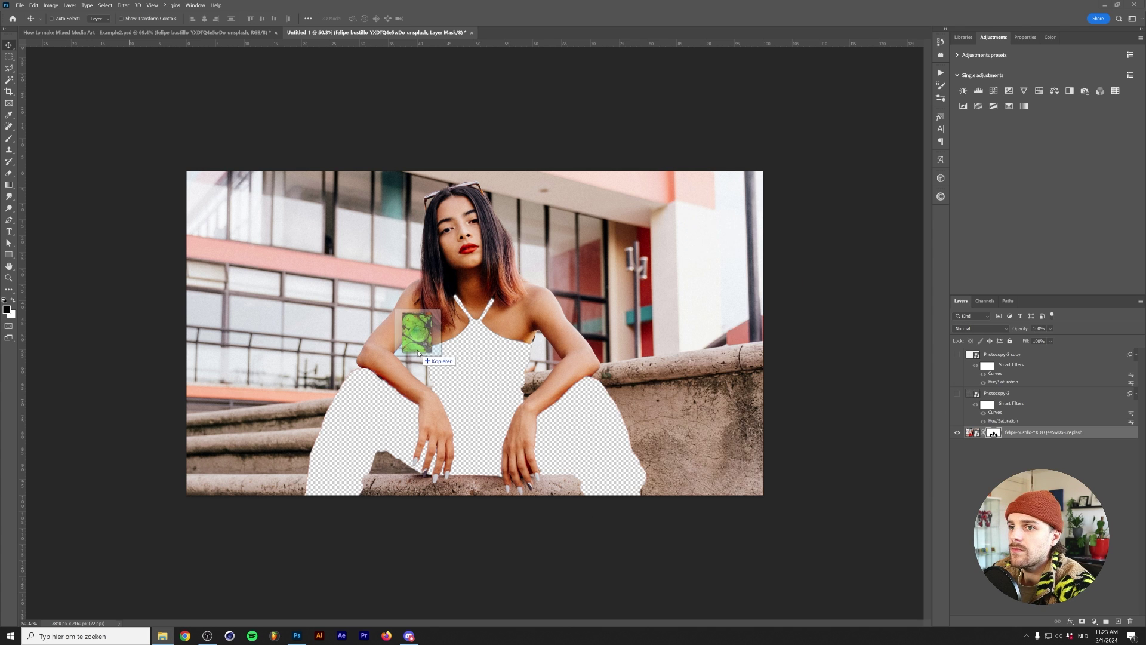
pyautogui.moveTo(612, 235); pyautogui.dragTo(580, 200)
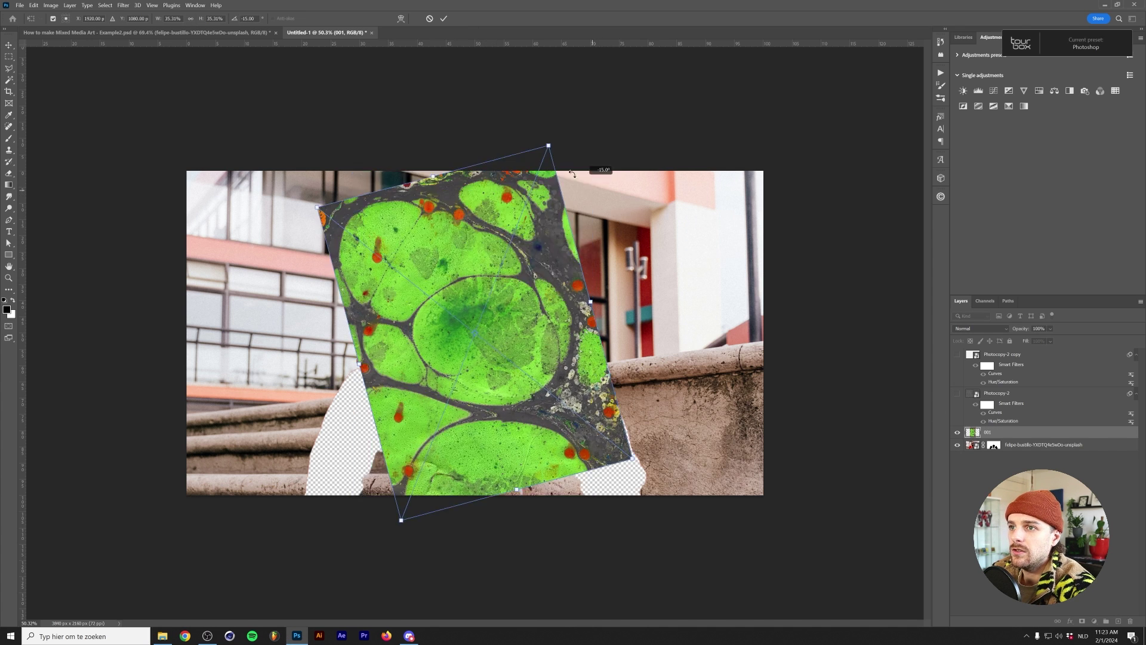
pyautogui.press('Return')
pyautogui.hotkey('ctrl', '[')
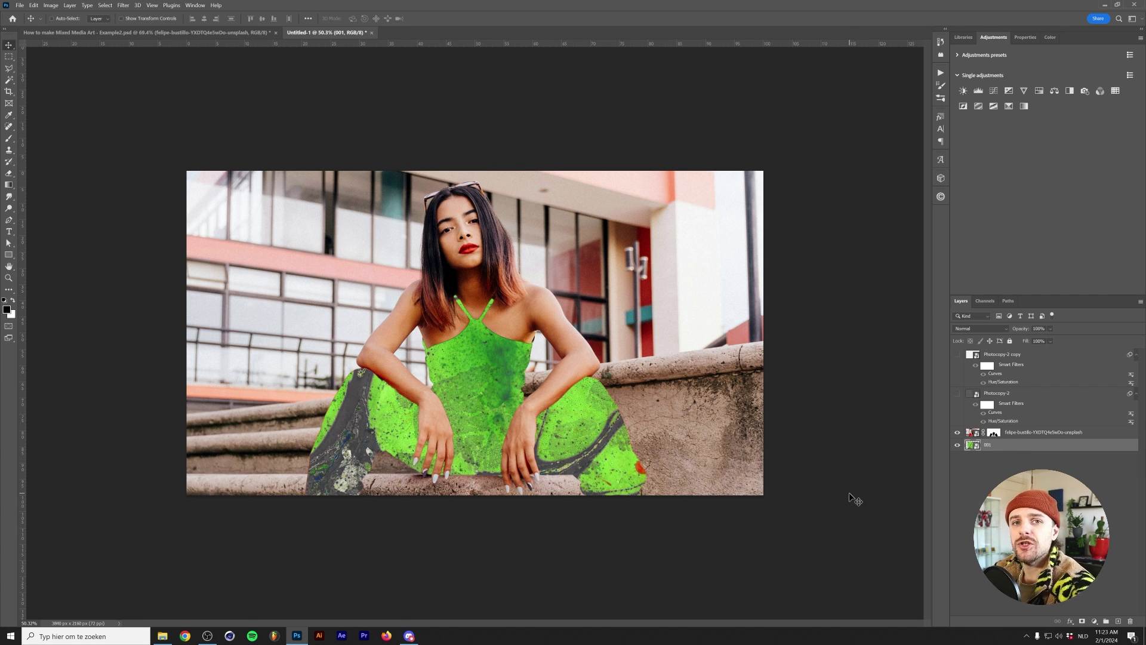
# Add a new empty layer and fill it with Render Clouds
pyautogui.click(1118, 622)
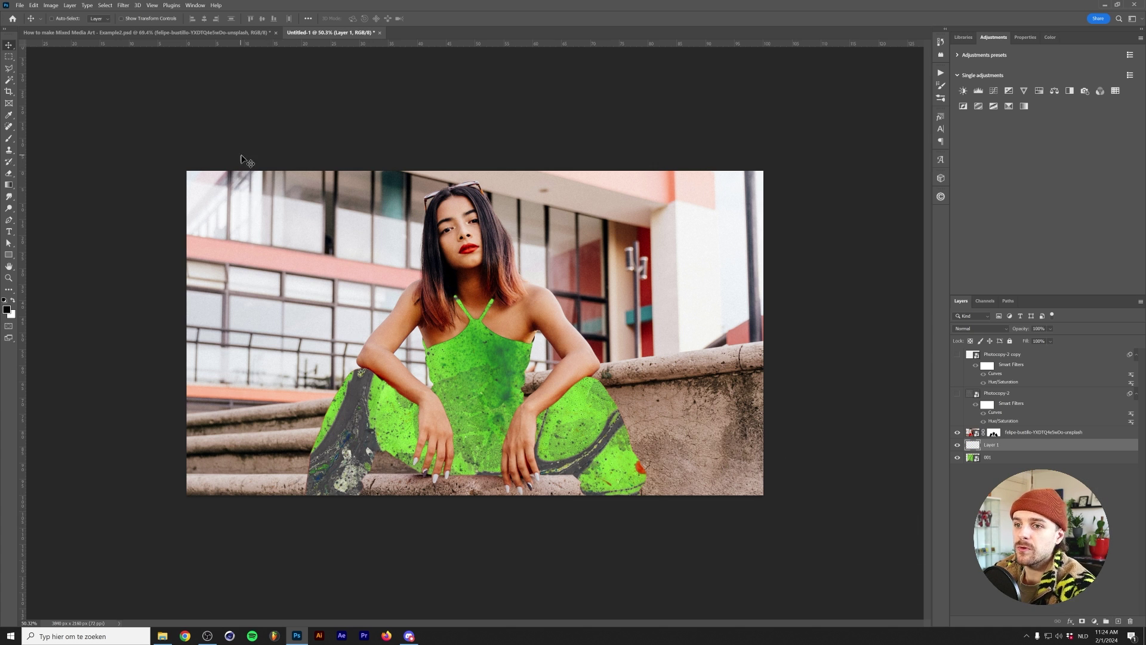
pyautogui.click(128, 6)
pyautogui.moveTo(159, 146)
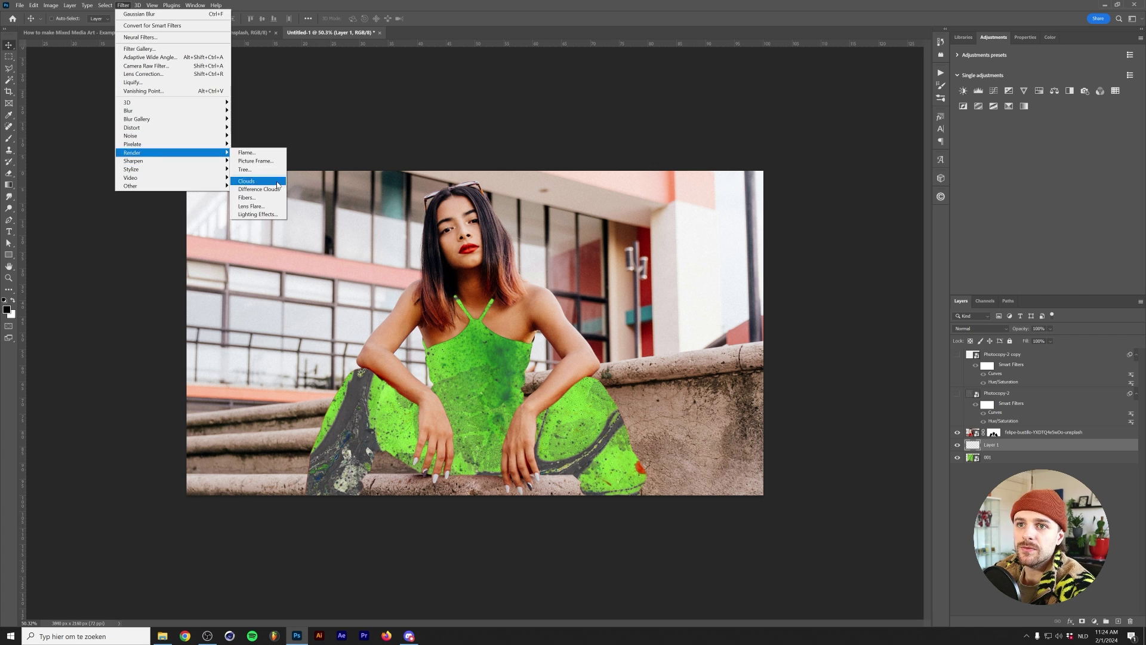
pyautogui.click(270, 181)
# Liquify the clouds with Twirl and Forward Warp swirls, then shift the texture down into the outfit
pyautogui.click(123, 5)
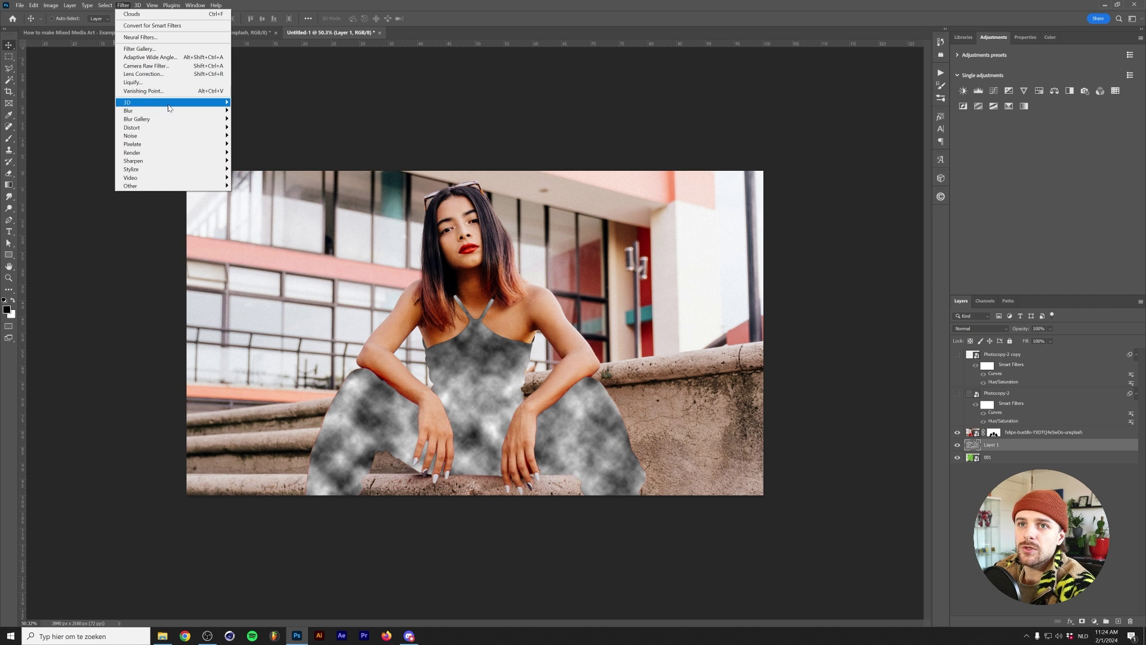
pyautogui.click(159, 84)
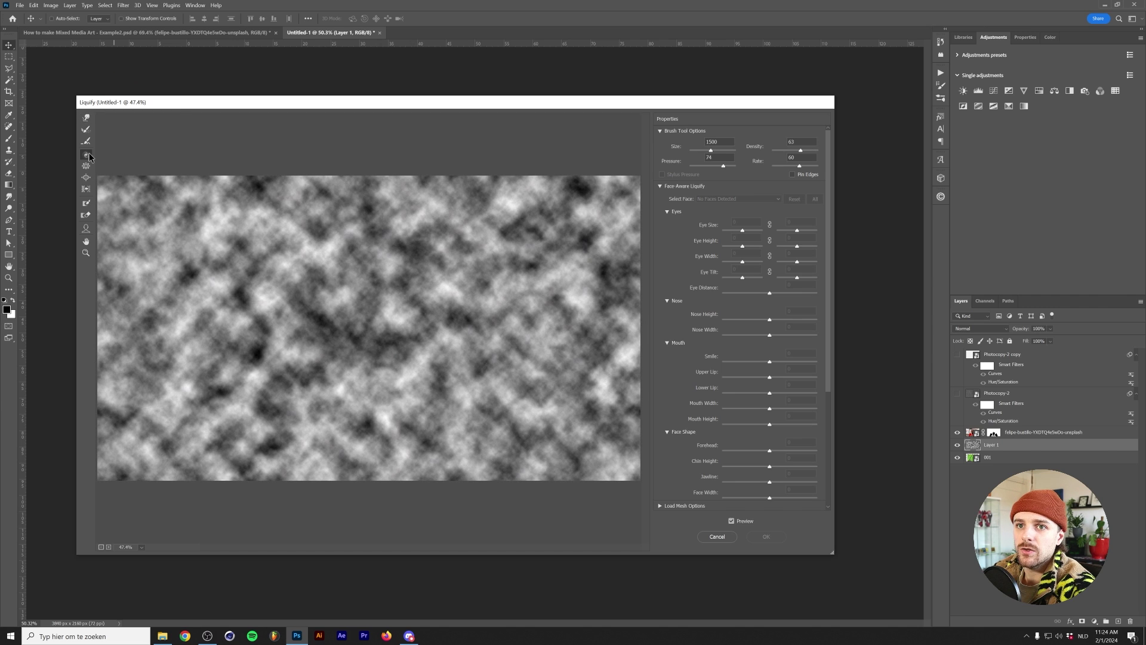
pyautogui.click(86, 154)
pyautogui.moveTo(364, 382)
pyautogui.mouseDown()
pyautogui.moveTo(263, 356)
pyautogui.moveTo(301, 391)
pyautogui.moveTo(397, 370)
pyautogui.moveTo(376, 340)
pyautogui.mouseUp()
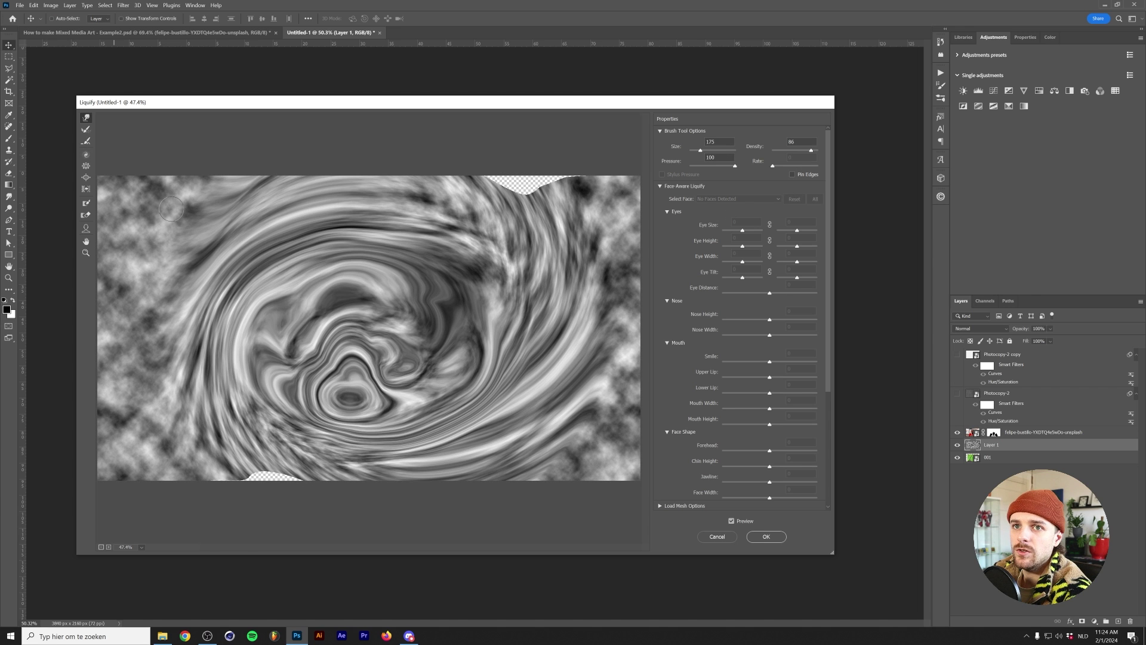
pyautogui.moveTo(298, 284)
pyautogui.mouseDown()
pyautogui.moveTo(332, 263)
pyautogui.moveTo(346, 365)
pyautogui.moveTo(435, 272)
pyautogui.moveTo(370, 358)
pyautogui.moveTo(430, 334)
pyautogui.moveTo(334, 310)
pyautogui.moveTo(322, 358)
pyautogui.mouseUp()
pyautogui.click(774, 536)
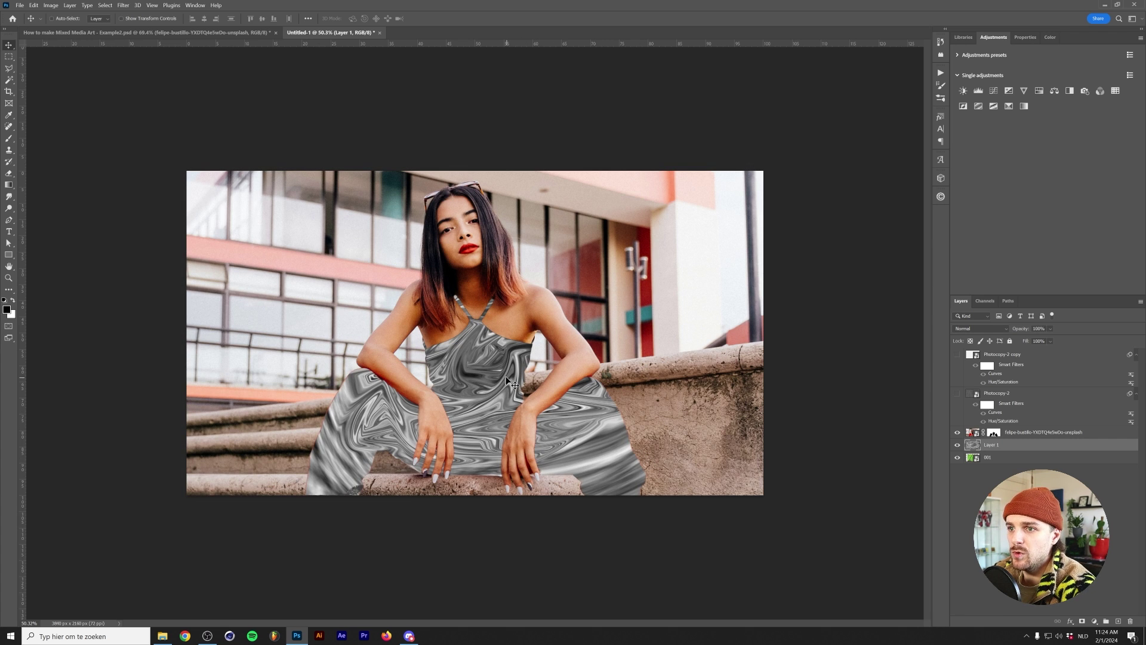
pyautogui.moveTo(507, 381); pyautogui.dragTo(507, 409)
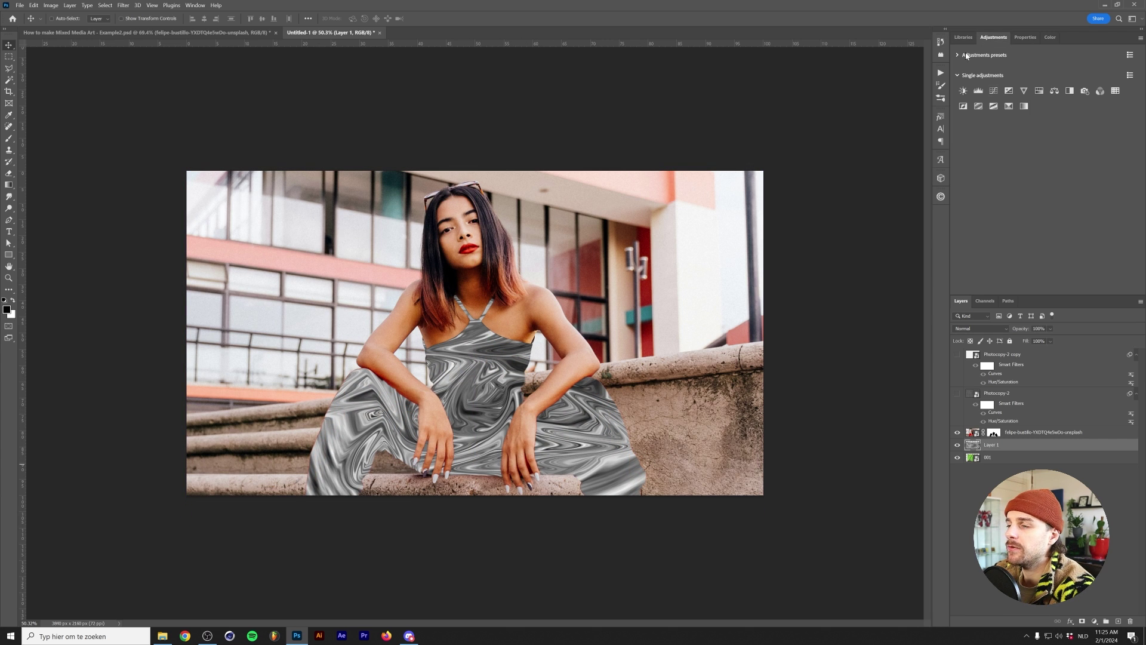
pyautogui.click(195, 5)
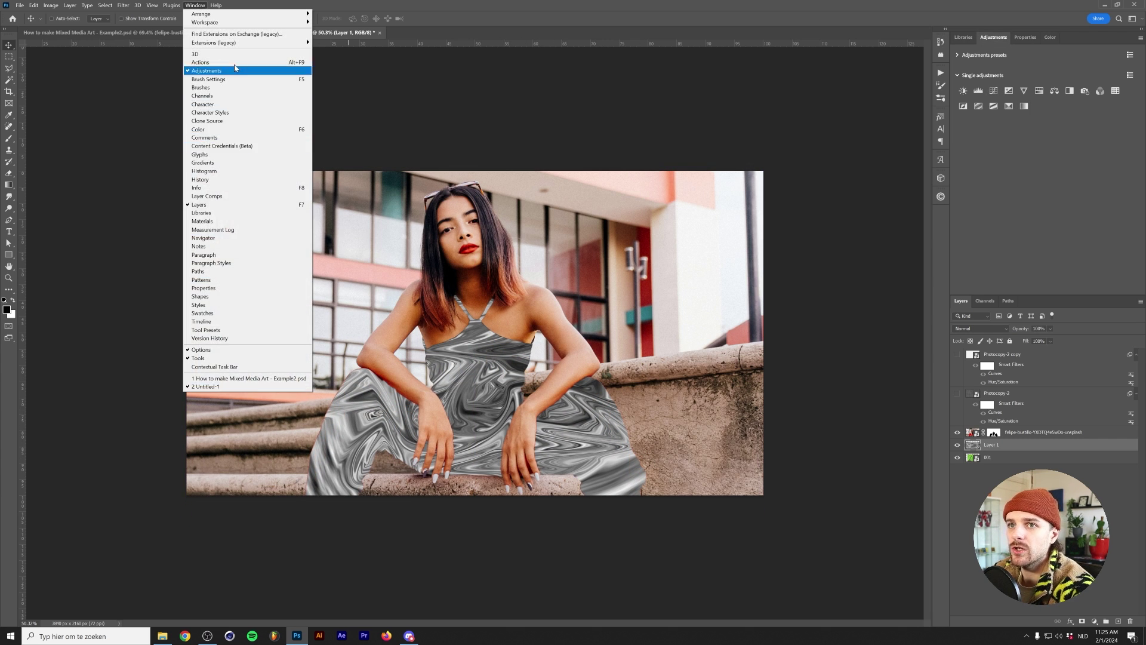
# Add a Gradient Map over the swirl with a new #2aff00 green stop at 44%
pyautogui.click(206, 64)
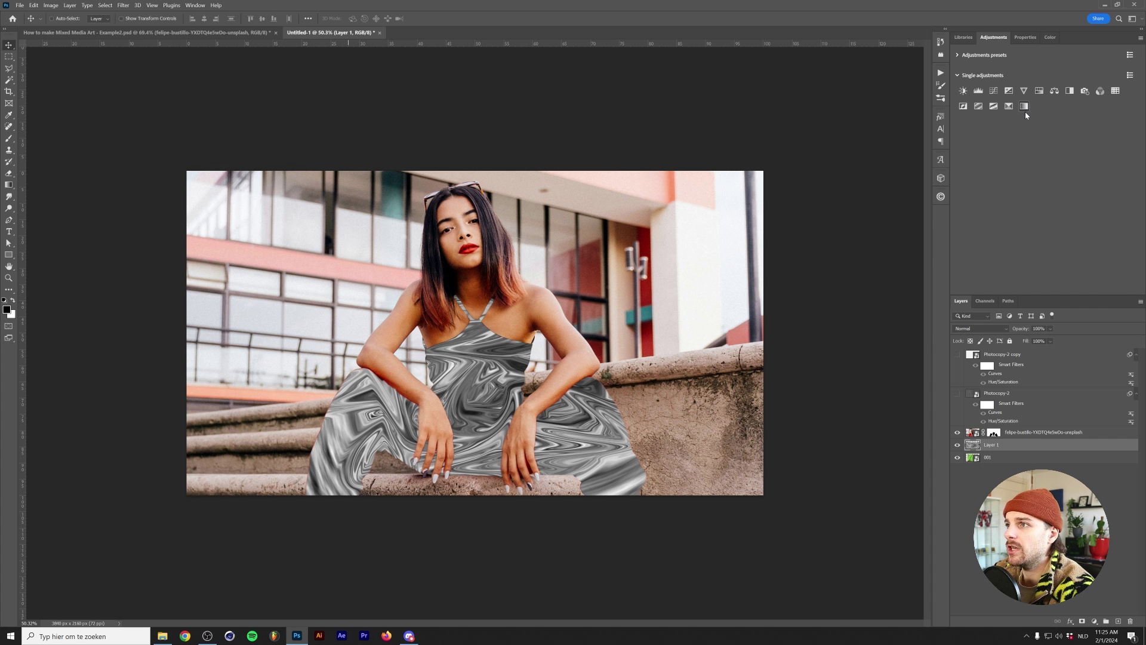
pyautogui.click(1024, 107)
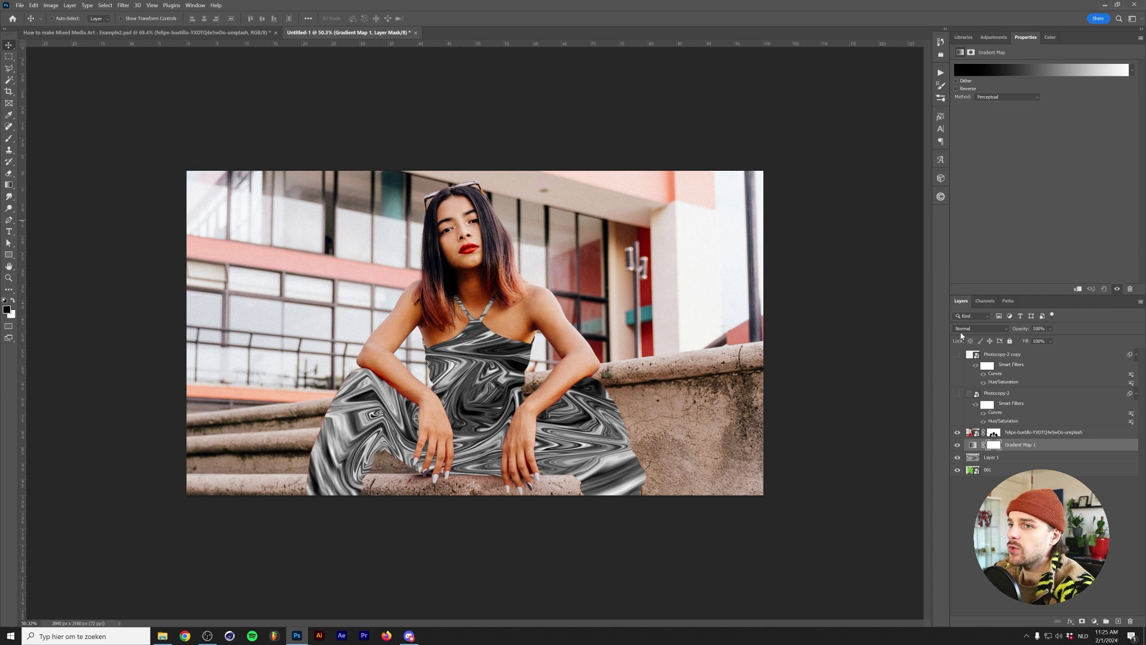
pyautogui.click(1041, 70)
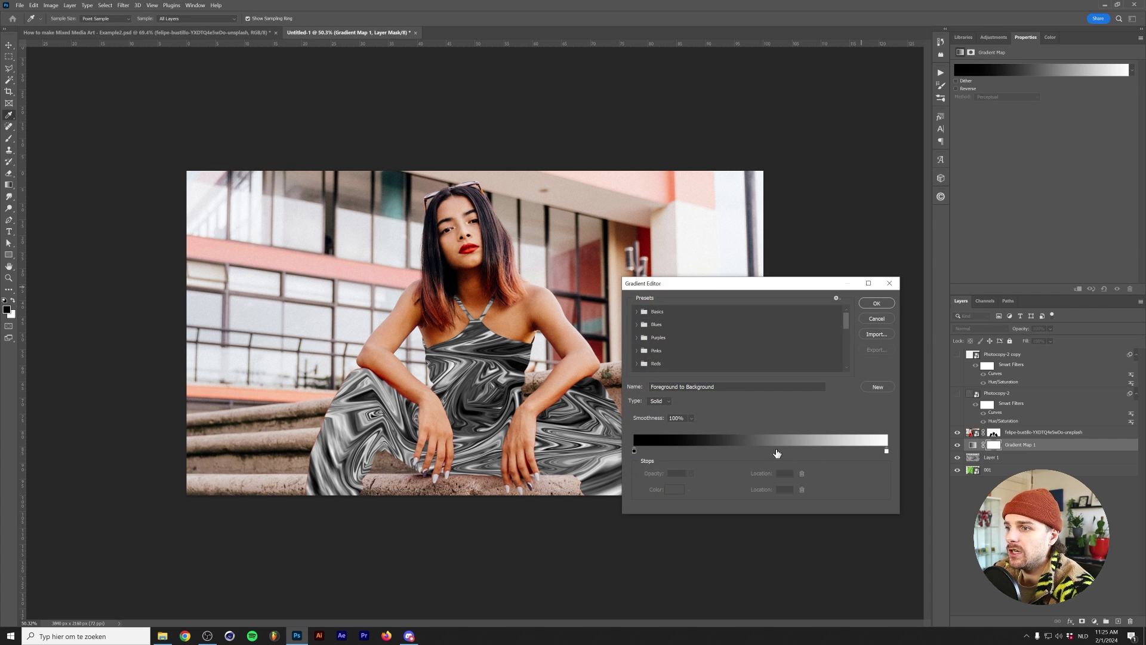
pyautogui.click(746, 450)
pyautogui.click(683, 489)
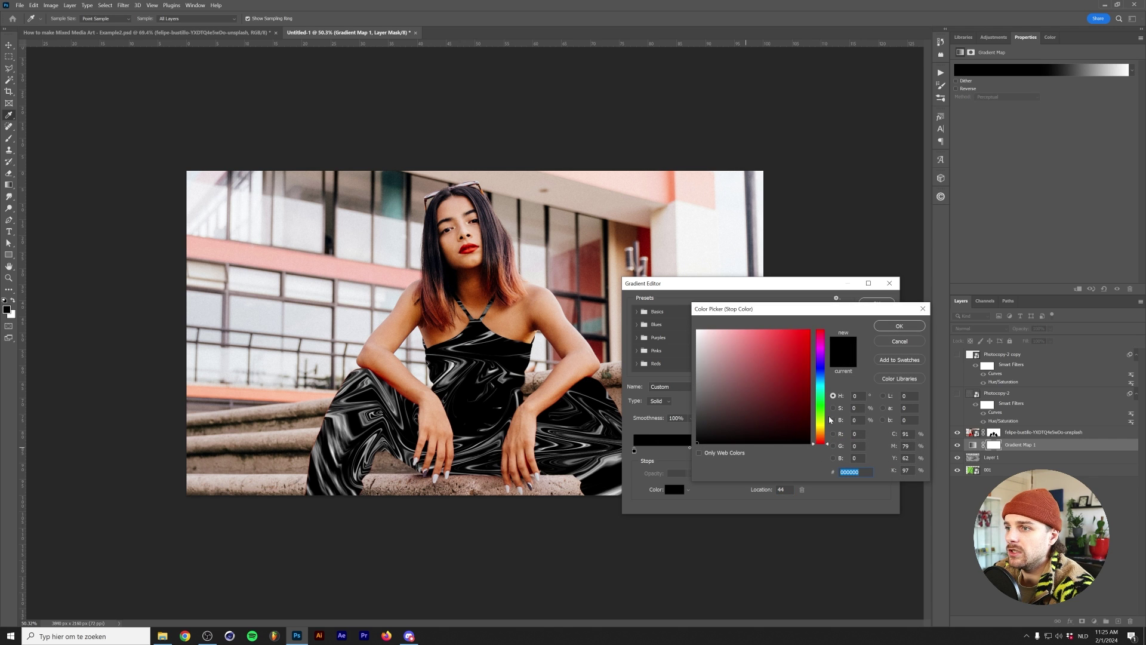
pyautogui.write('2aff00')
pyautogui.click(895, 326)
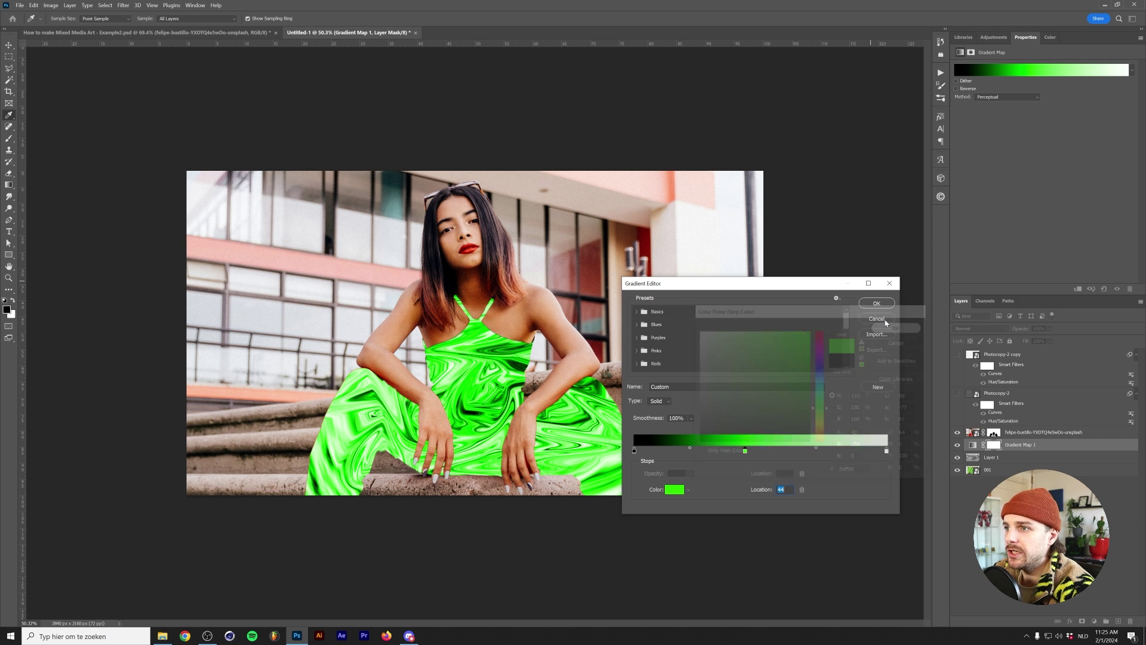
pyautogui.click(876, 304)
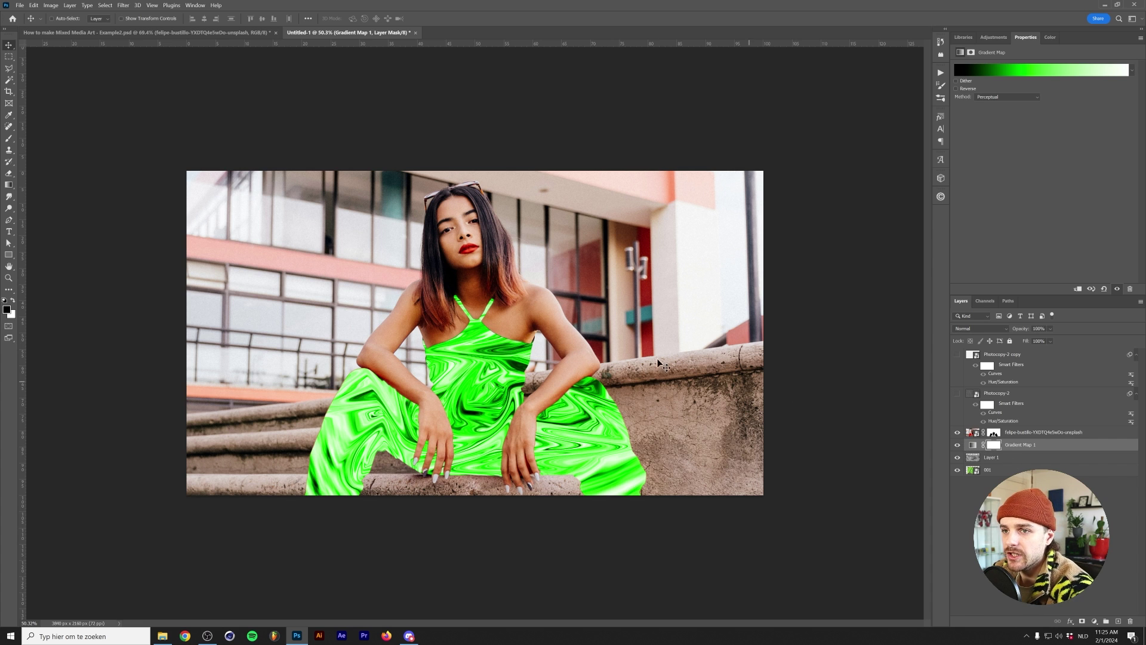
# Group Gradient Map 1 with Layer 1 and hide the new group
pyautogui.keyDown('shift'); pyautogui.click(1012, 460); pyautogui.keyUp('shift')
pyautogui.hotkey('ctrl', 'g')
pyautogui.click(957, 444)
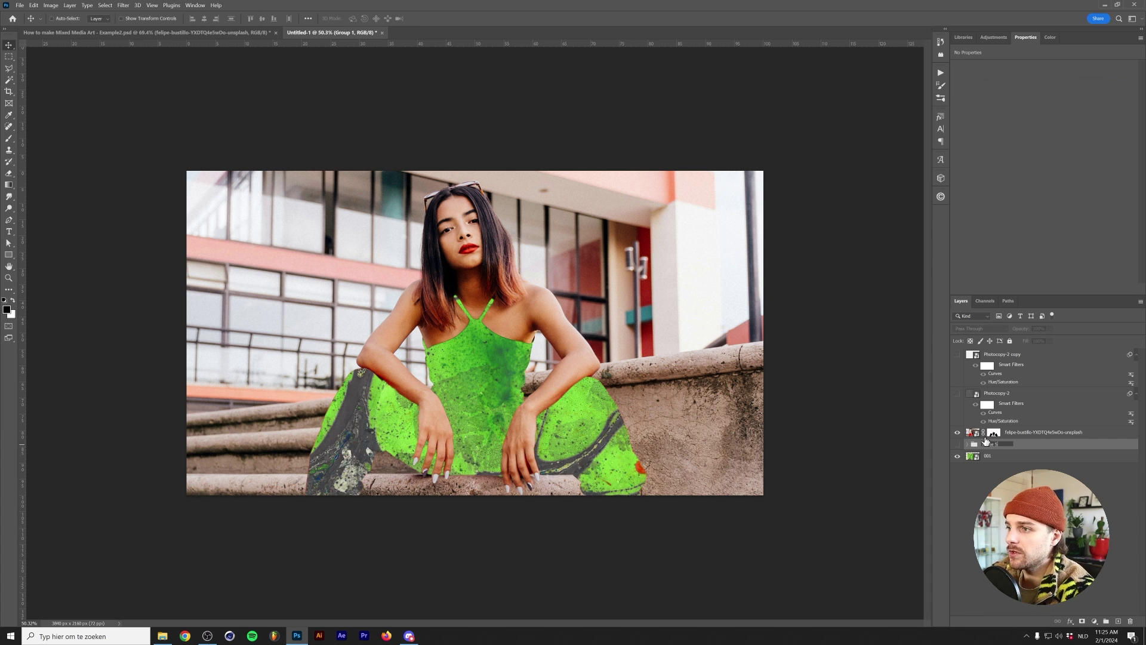
# Rename the hidden group to 'Freee Alternative'
pyautogui.click(987, 442)
pyautogui.write('Freee Alternative')
pyautogui.click(994, 452)
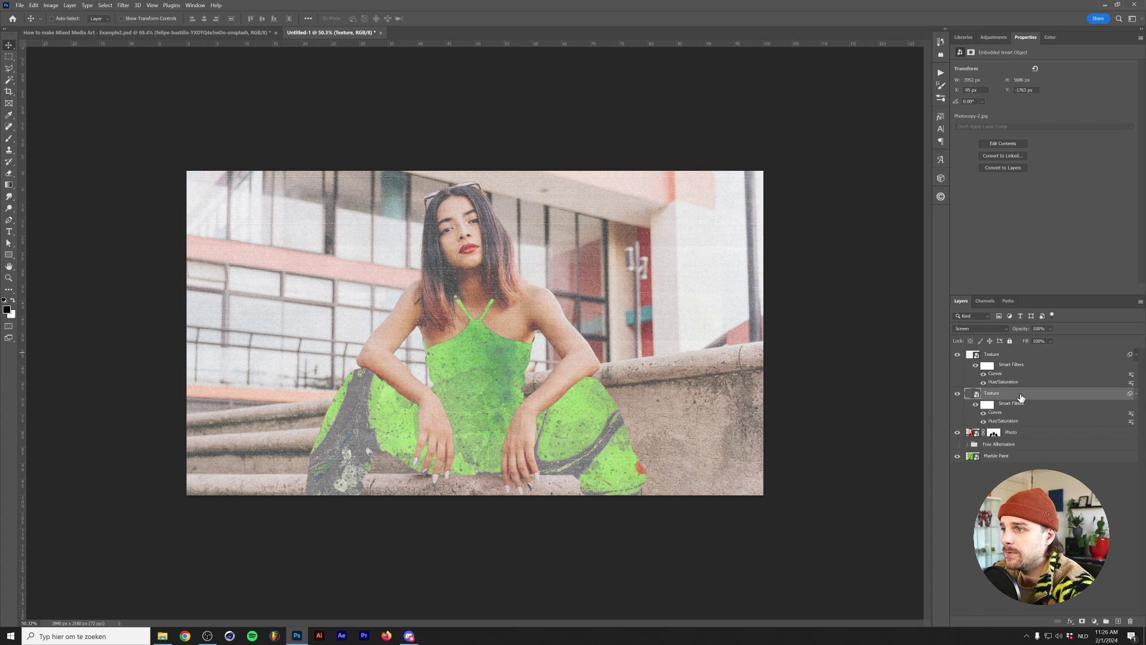
# Clip both Texture layers to the Photo layer, then select the Marble Paint layer
pyautogui.rightClick(1021, 397)
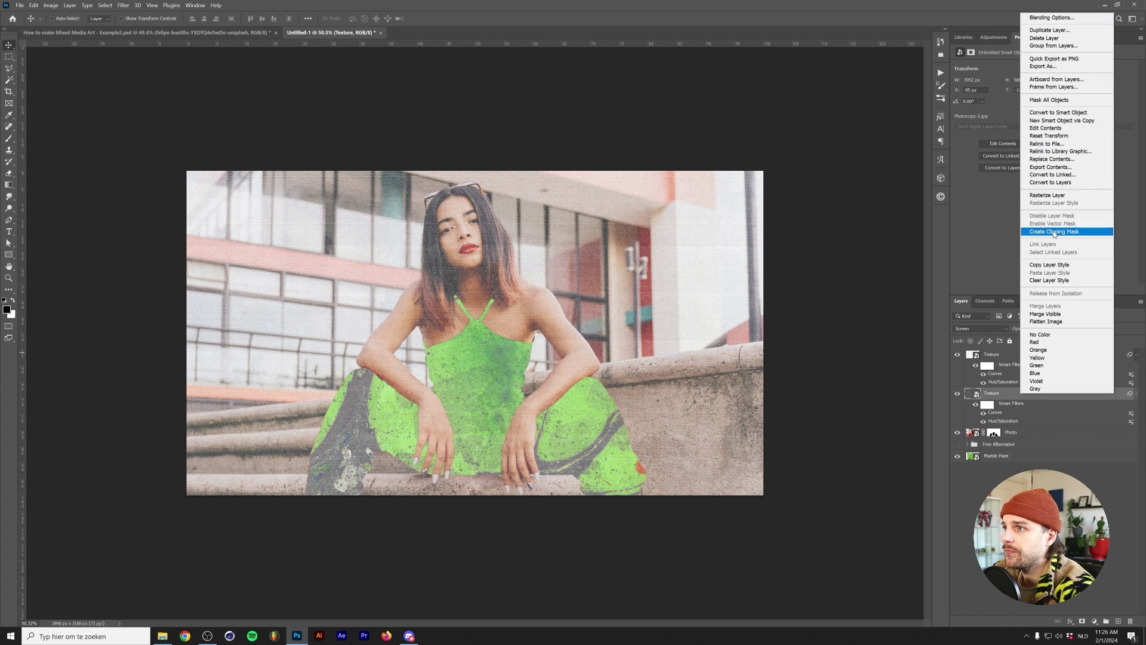
pyautogui.click(1055, 231)
pyautogui.rightClick(1021, 364)
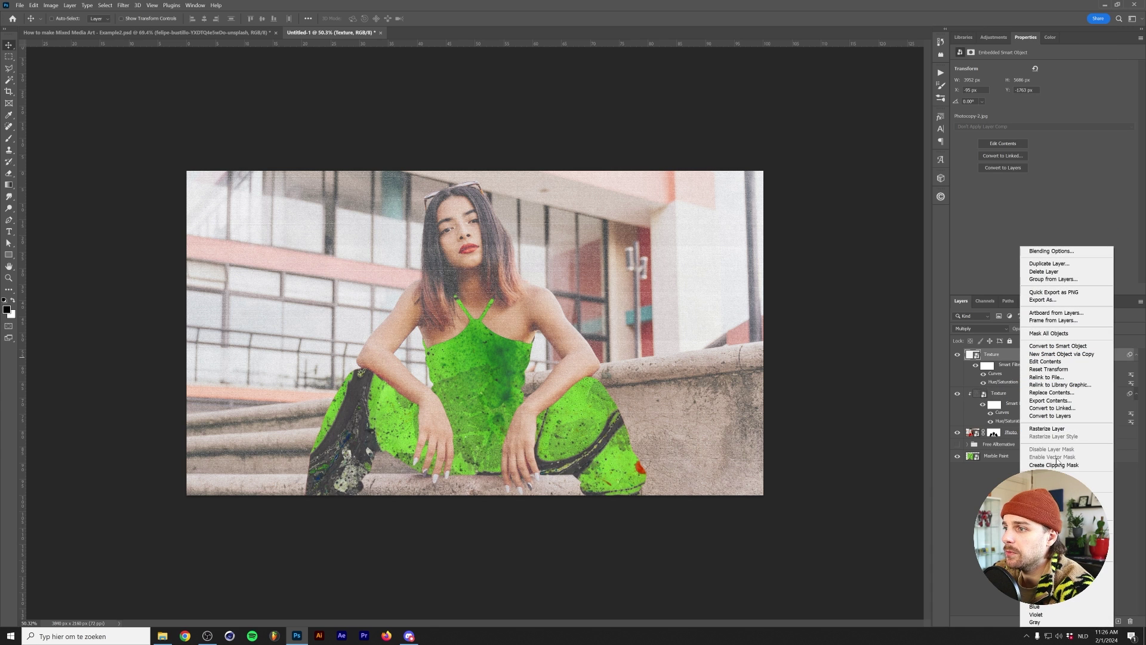
pyautogui.click(1053, 464)
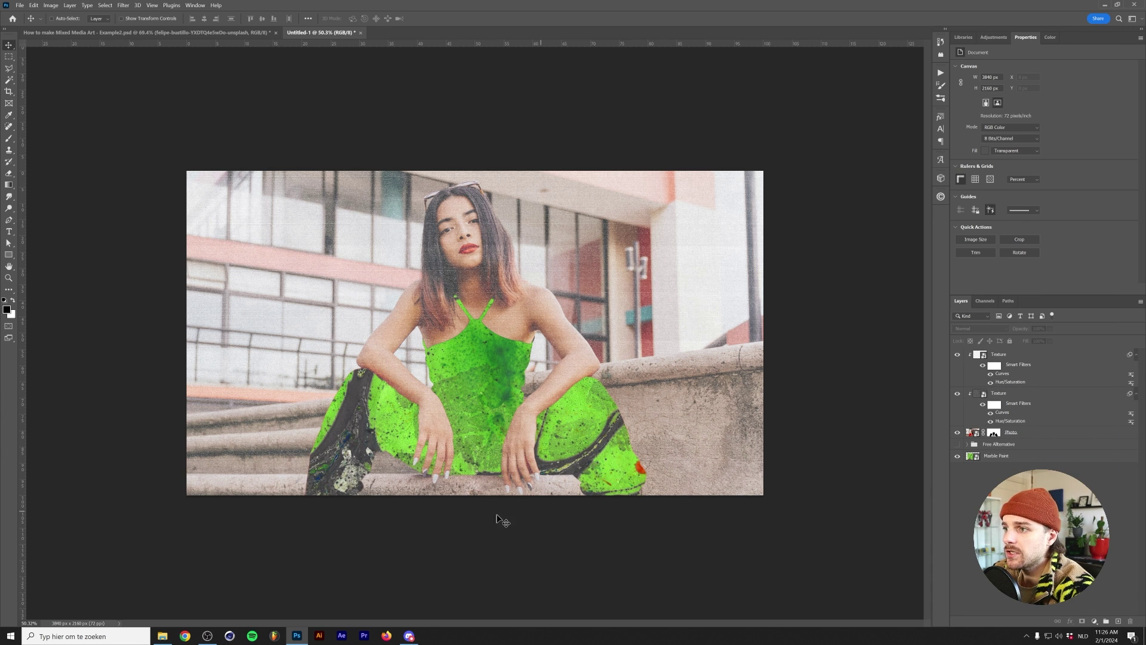
pyautogui.click(1015, 456)
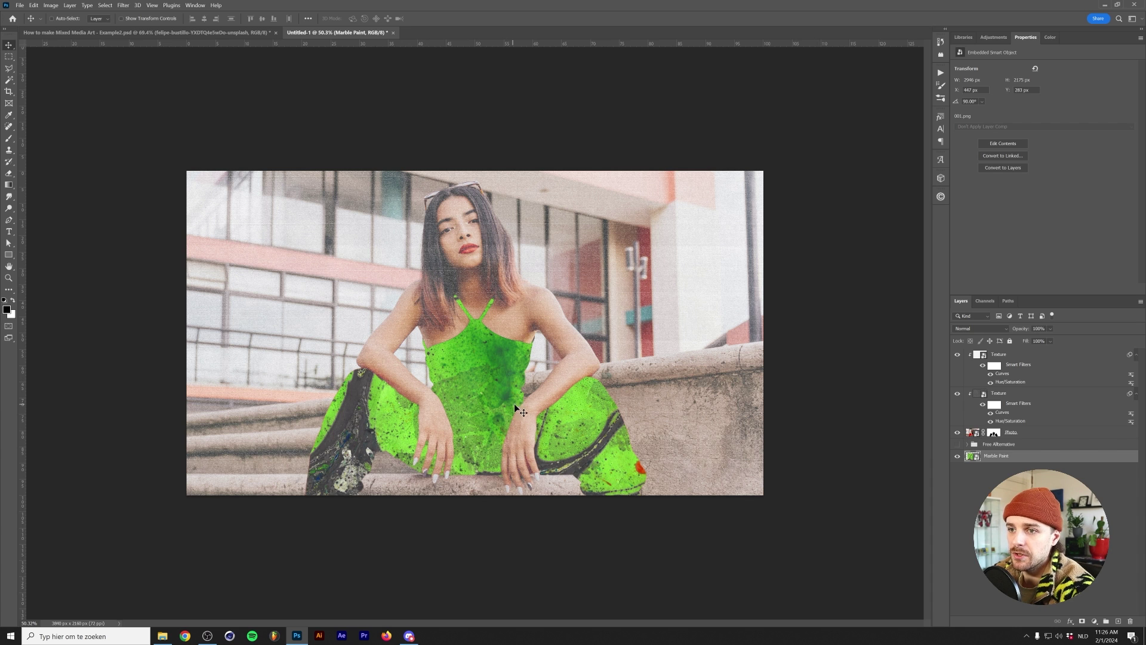
# Open Dreadlabs Paper Pack Vol. 3 > Tears and drag the tear-6 torn paper onto the canvas
pyautogui.click(880, 428)
pyautogui.hotkey('alt', 'Tab')
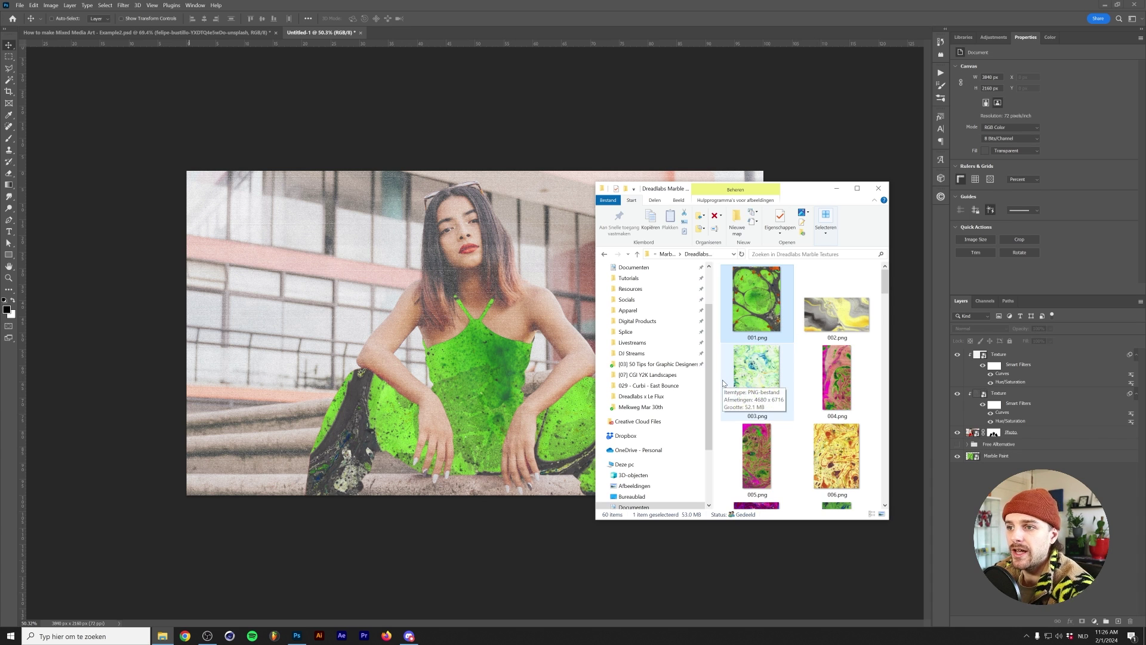
pyautogui.hotkey('alt', 'Left')
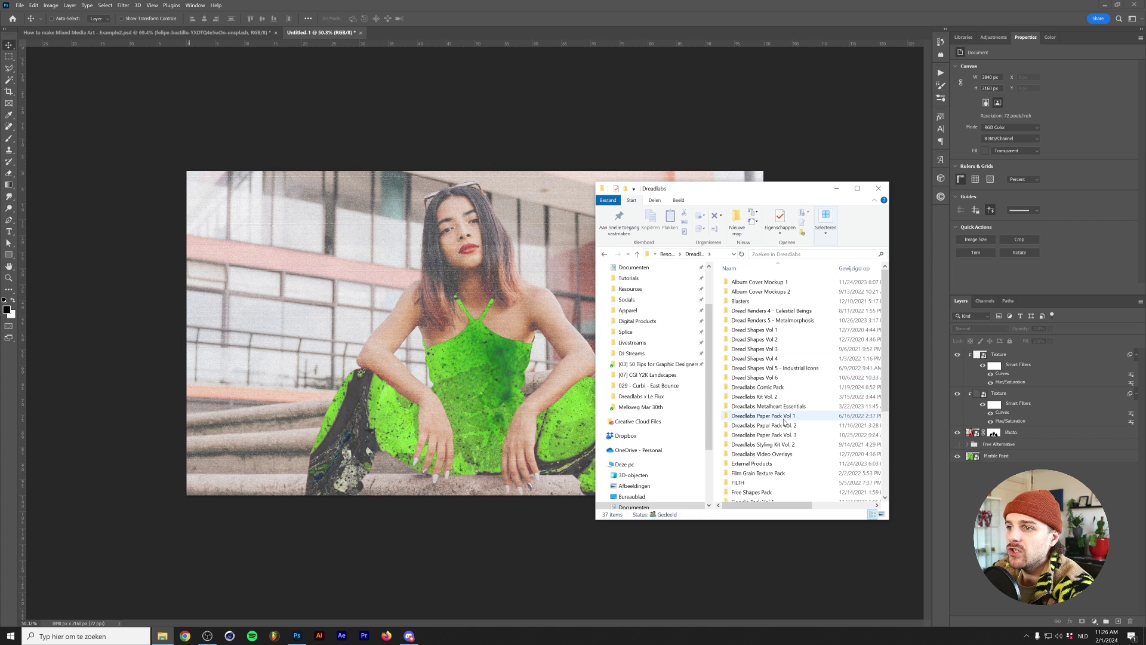
pyautogui.doubleClick(784, 436)
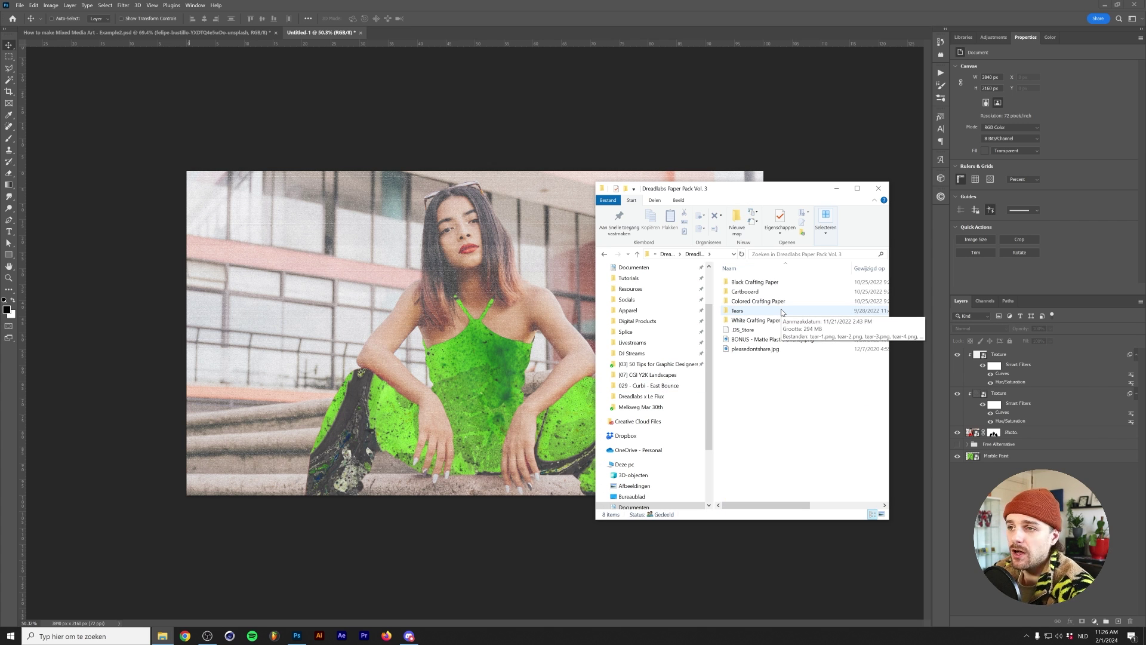
pyautogui.doubleClick(768, 314)
pyautogui.moveTo(852, 333); pyautogui.dragTo(626, 278)
# Narrow the red tear-6 strip, rotate it a quarter turn and then 180°, and commit it across her face
pyautogui.moveTo(704, 277); pyautogui.dragTo(653, 265)
pyautogui.moveTo(214, 364); pyautogui.dragTo(232, 263)
pyautogui.rightClick(515, 272)
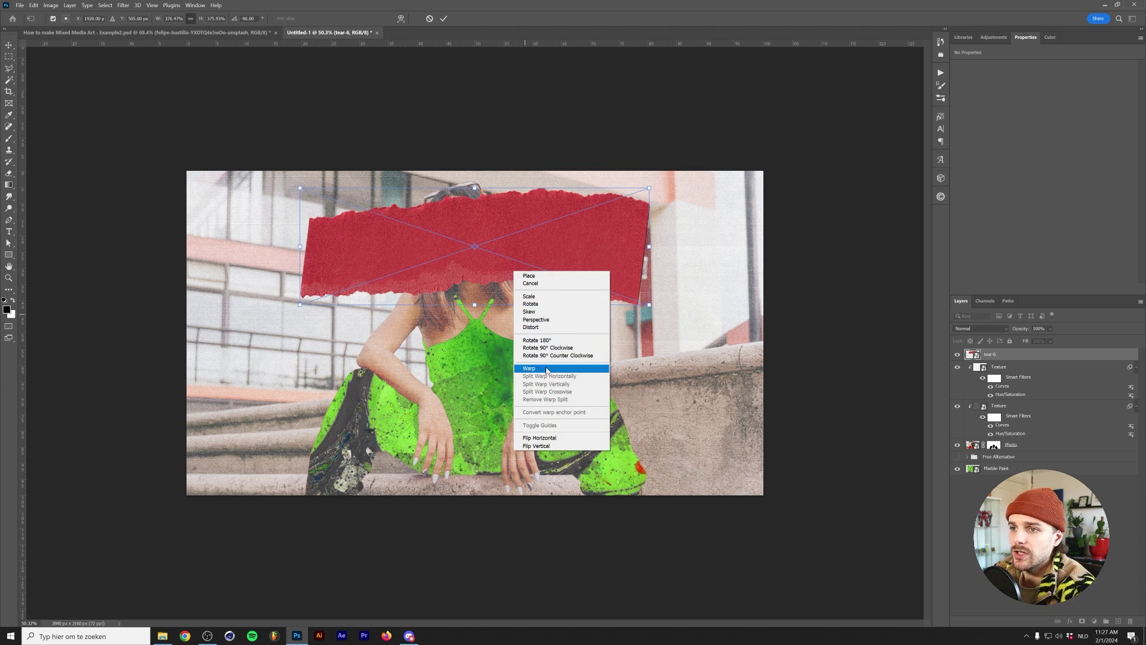
pyautogui.click(537, 340)
pyautogui.press('Return')
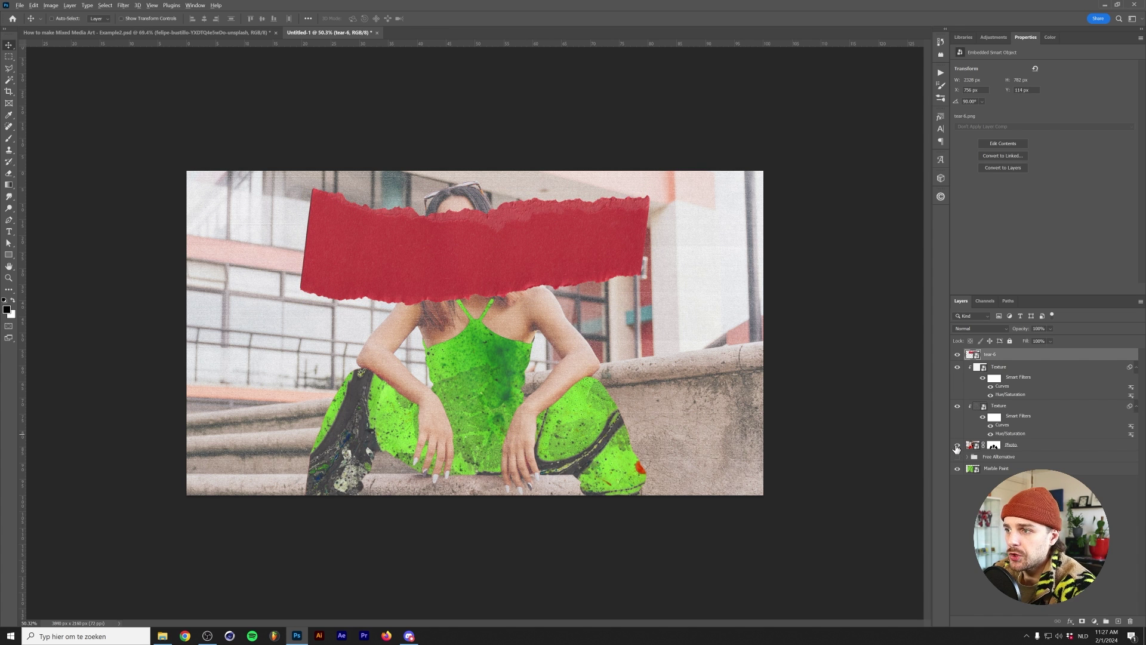
# Solo the Photo layer, make it active, then show the tear, texture and marble paint layers again
pyautogui.keyDown('alt'); pyautogui.click(957, 445); pyautogui.keyUp('alt')
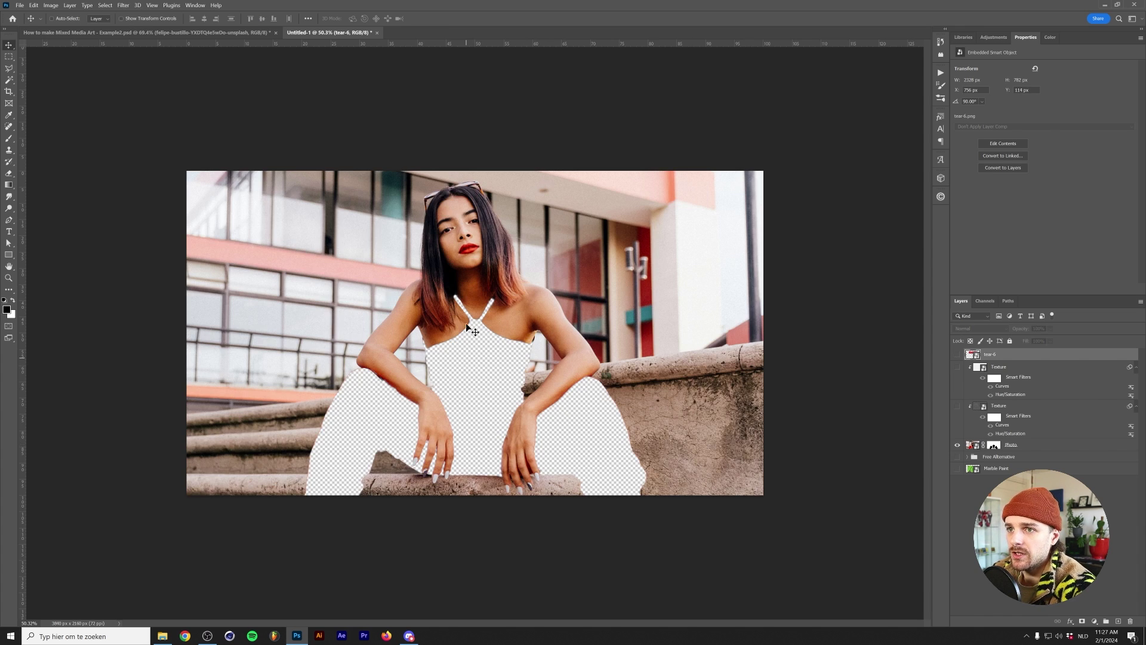
pyautogui.click(104, 7)
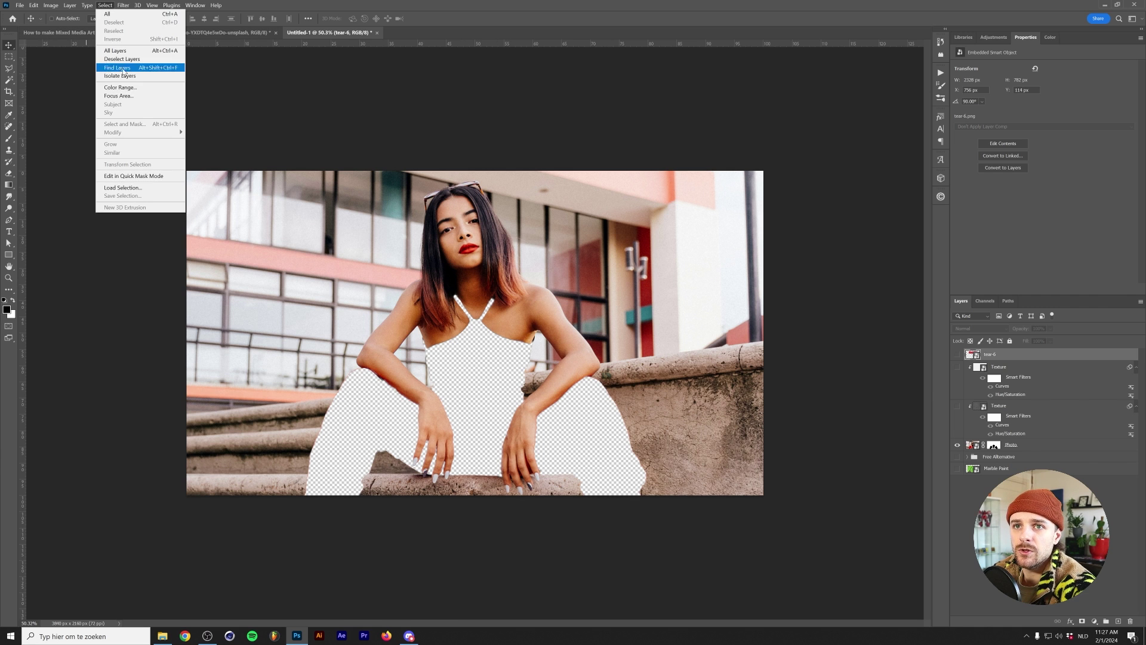
pyautogui.click(130, 109)
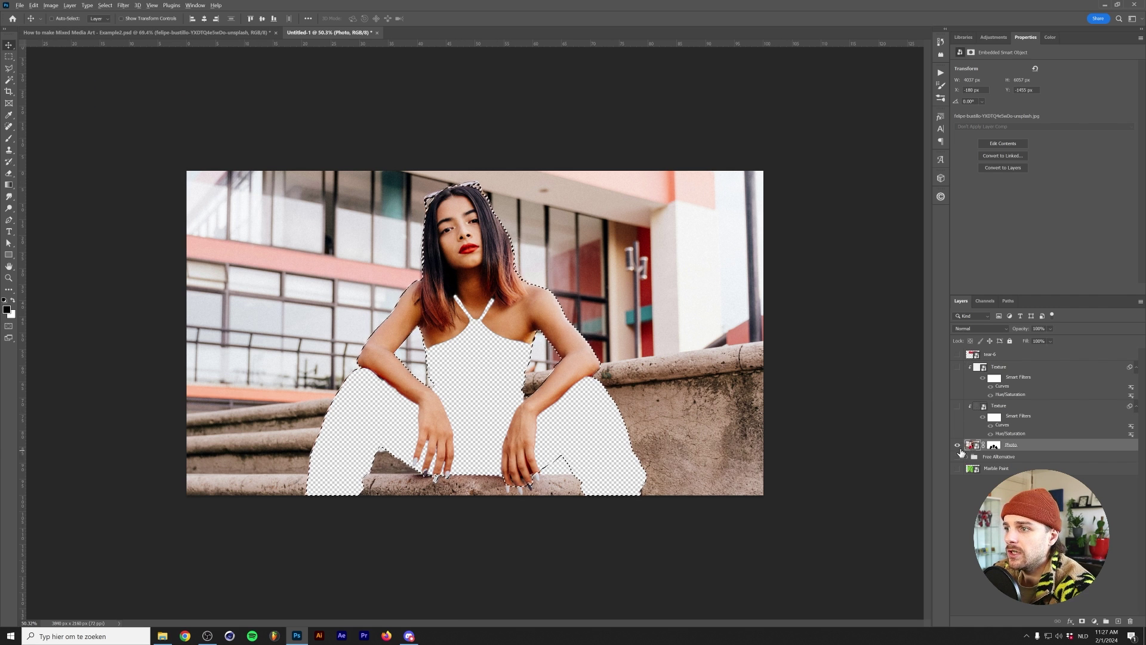
pyautogui.moveTo(958, 354); pyautogui.dragTo(958, 468)
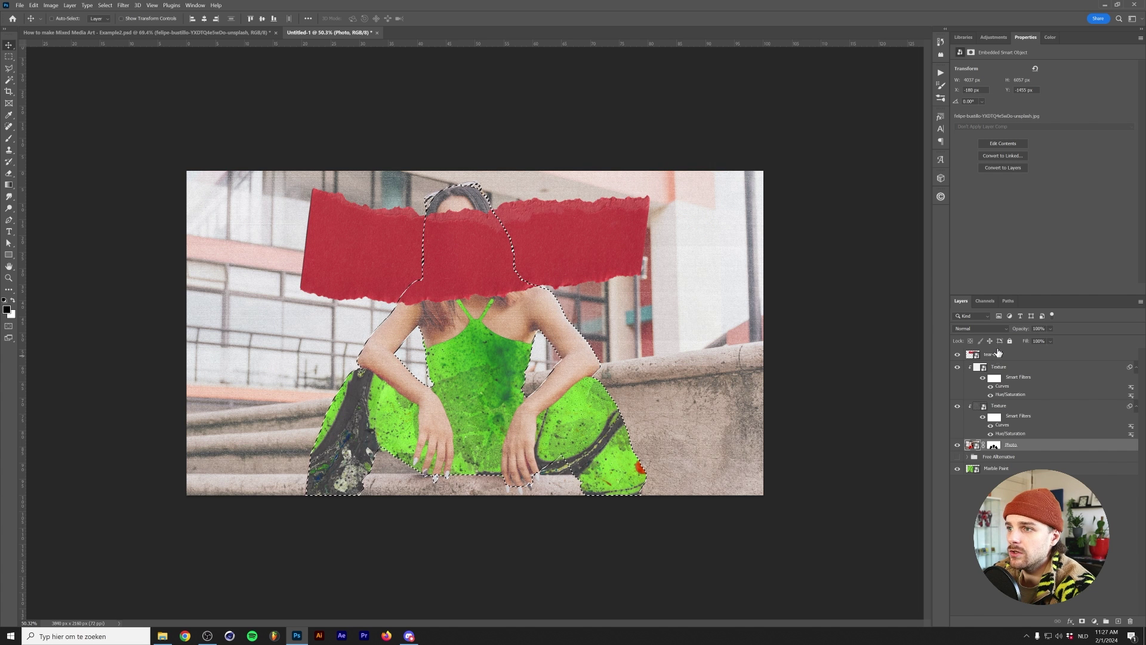
# Group tear-6, mask the group with the figure selection, and invert the mask to reveal her face
pyautogui.hotkey('alt', '.')
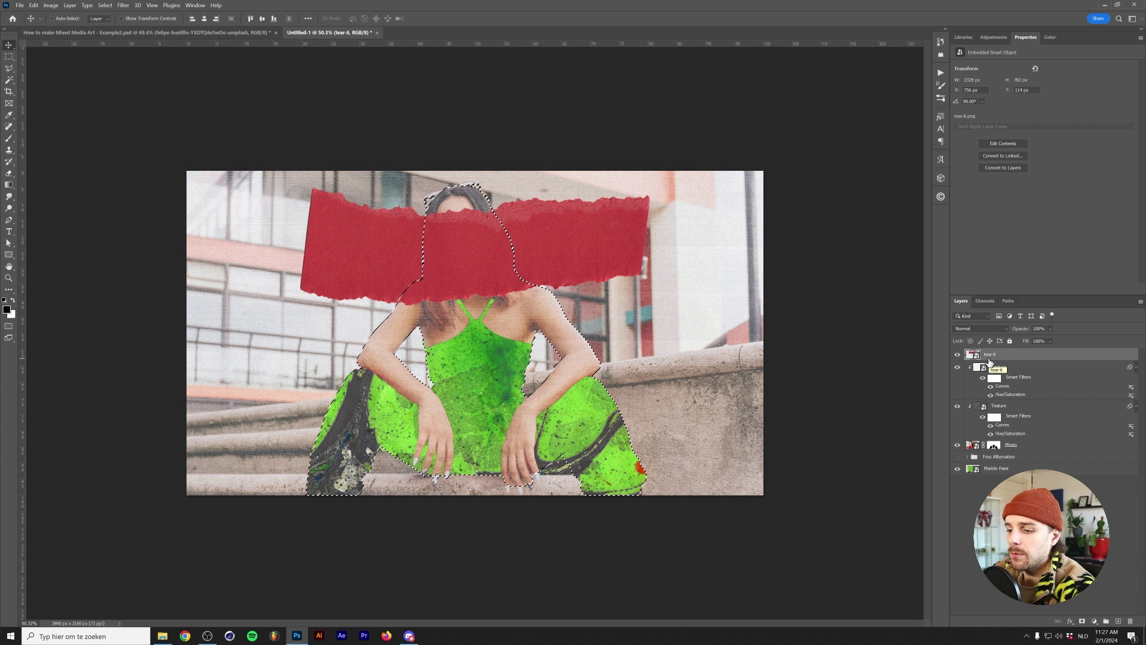
pyautogui.hotkey('ctrl', 'g')
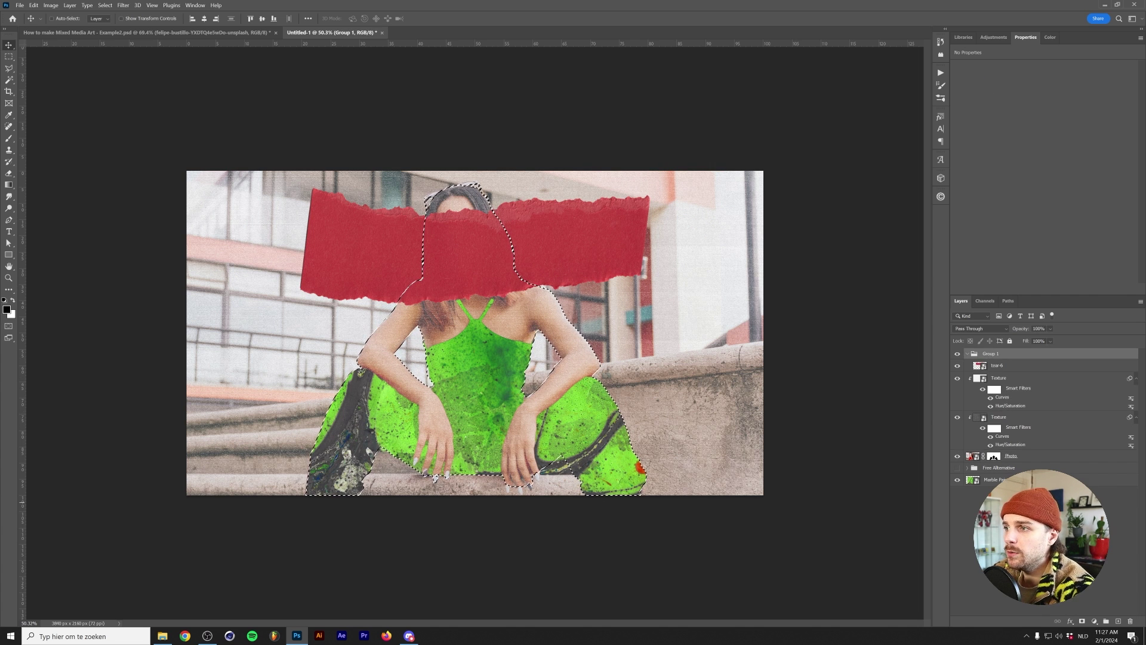
pyautogui.click(1083, 622)
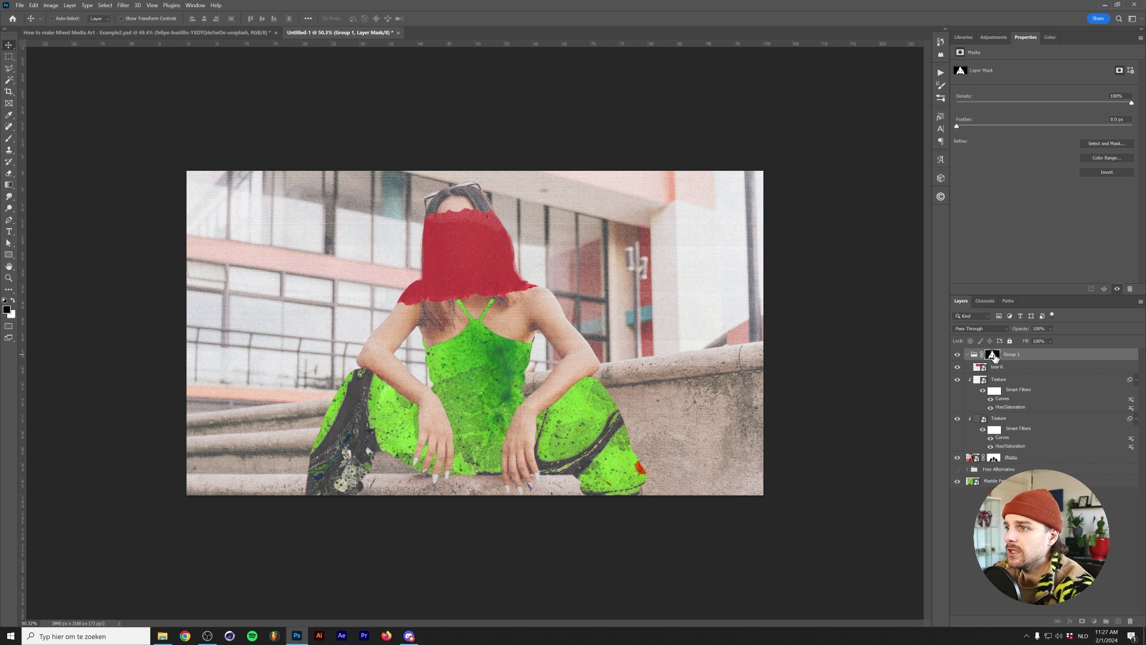
pyautogui.click(998, 366)
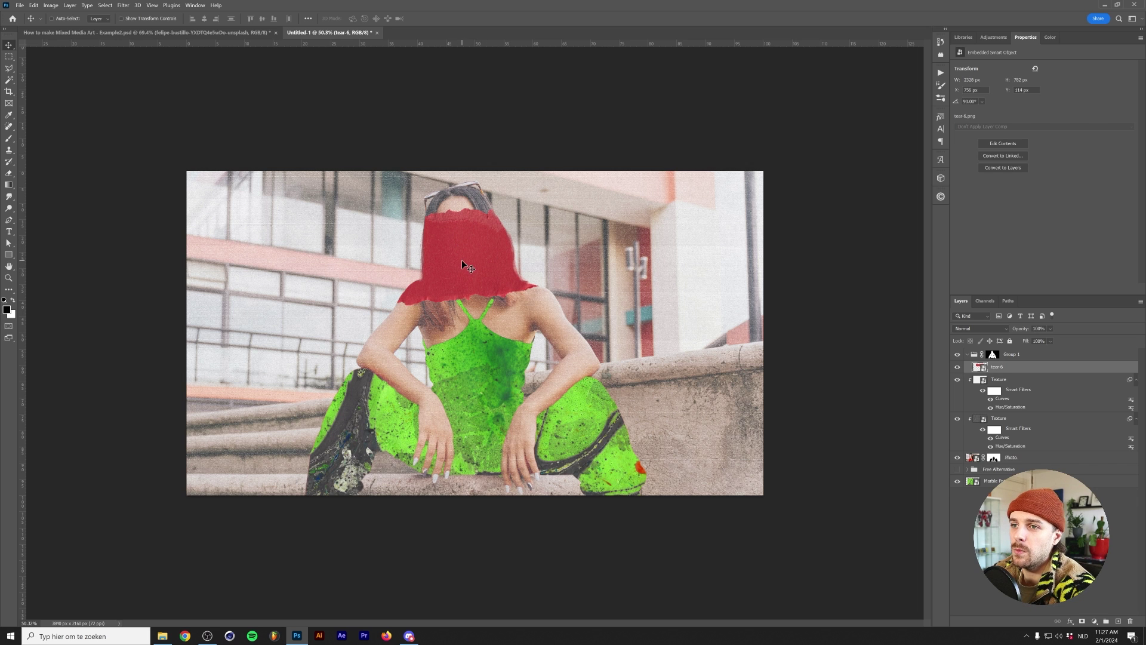
pyautogui.click(996, 357)
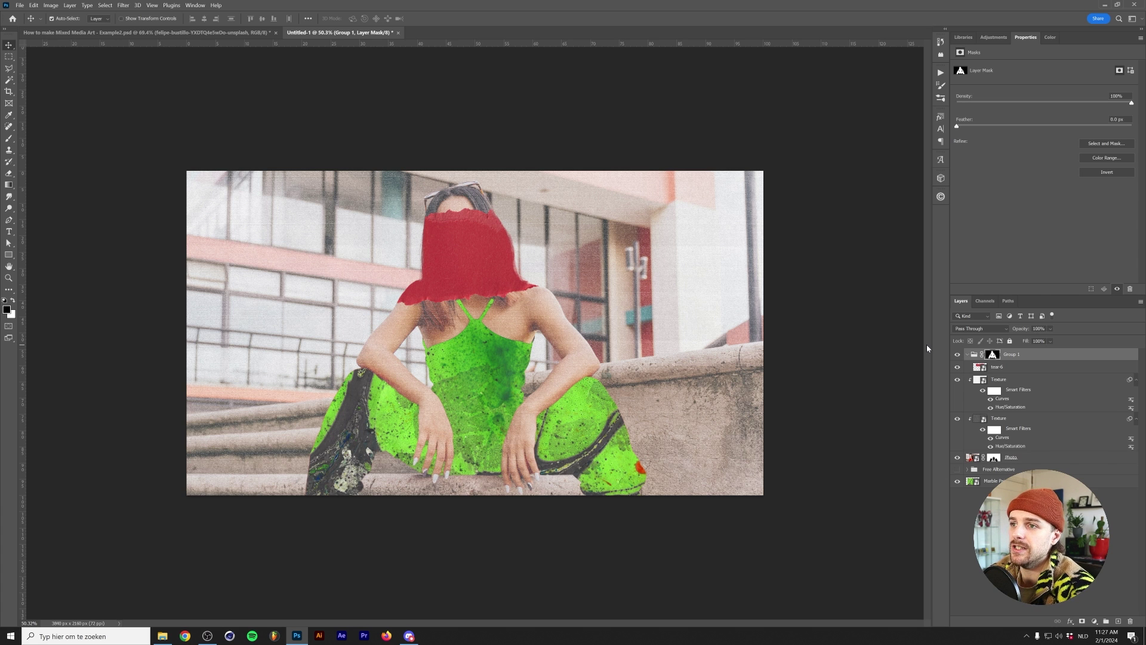
pyautogui.hotkey('ctrl', 'i')
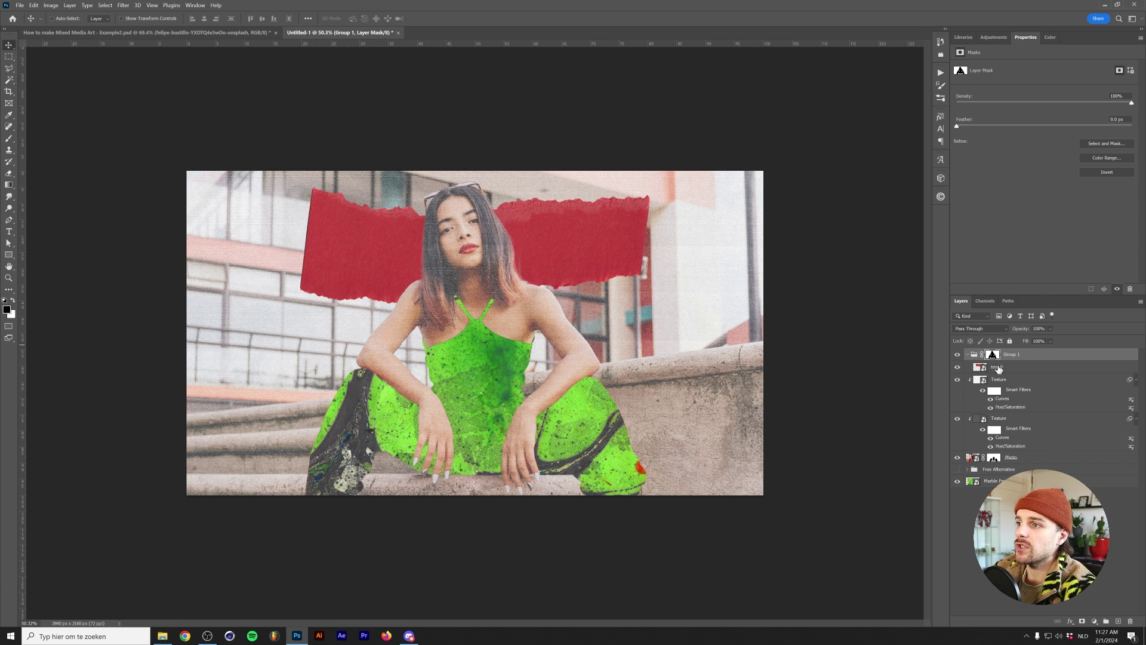
# Nudge the red torn paper into place and start a MIXED text layer on it
pyautogui.click(976, 361)
pyautogui.moveTo(588, 252); pyautogui.dragTo(584, 248)
pyautogui.press('t')
pyautogui.click(578, 293)
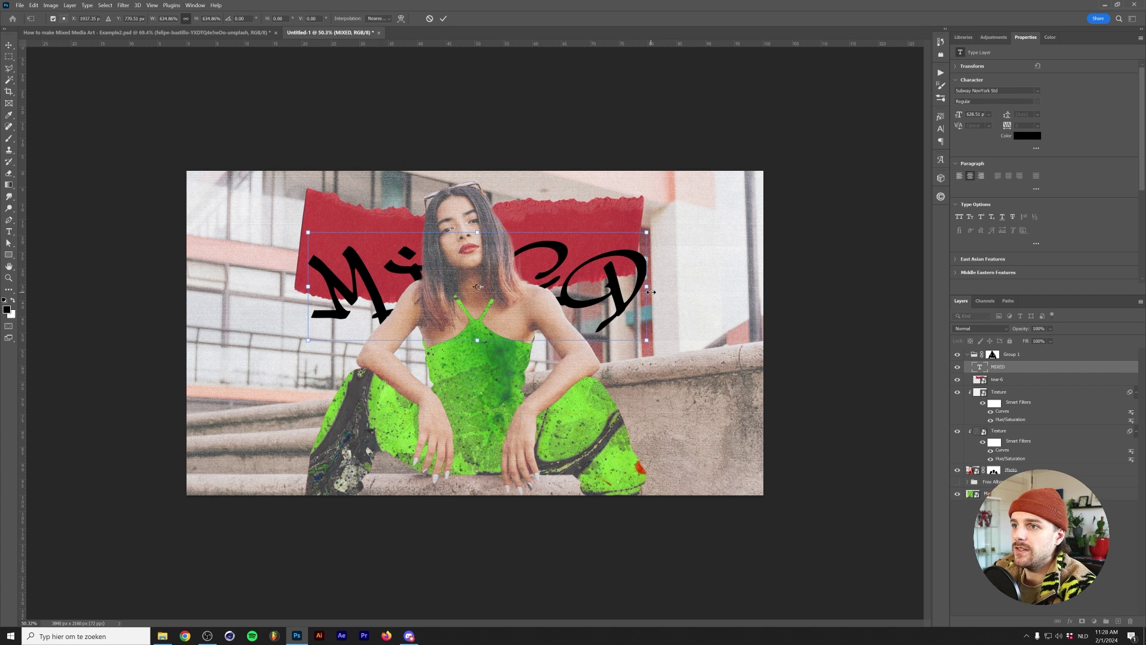
# Scale the MIXED lettering narrower and tilt it about -1.78° to fit the paper
pyautogui.moveTo(649, 289); pyautogui.dragTo(578, 260)
pyautogui.moveTo(637, 185); pyautogui.dragTo(559, 180)
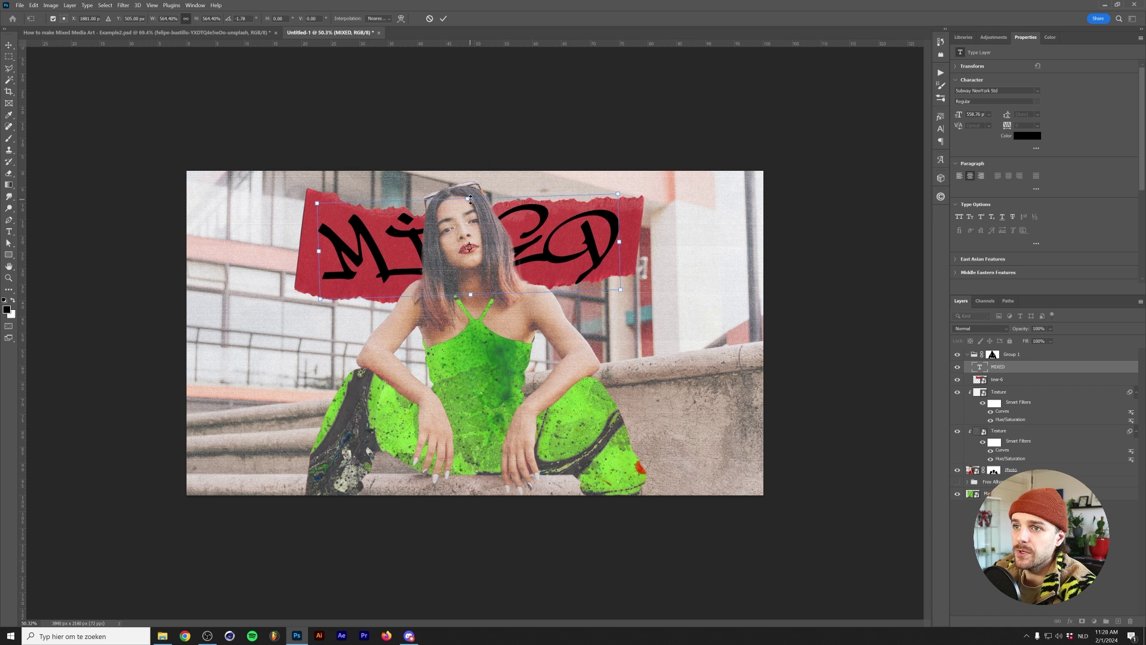
pyautogui.moveTo(471, 198); pyautogui.dragTo(470, 203)
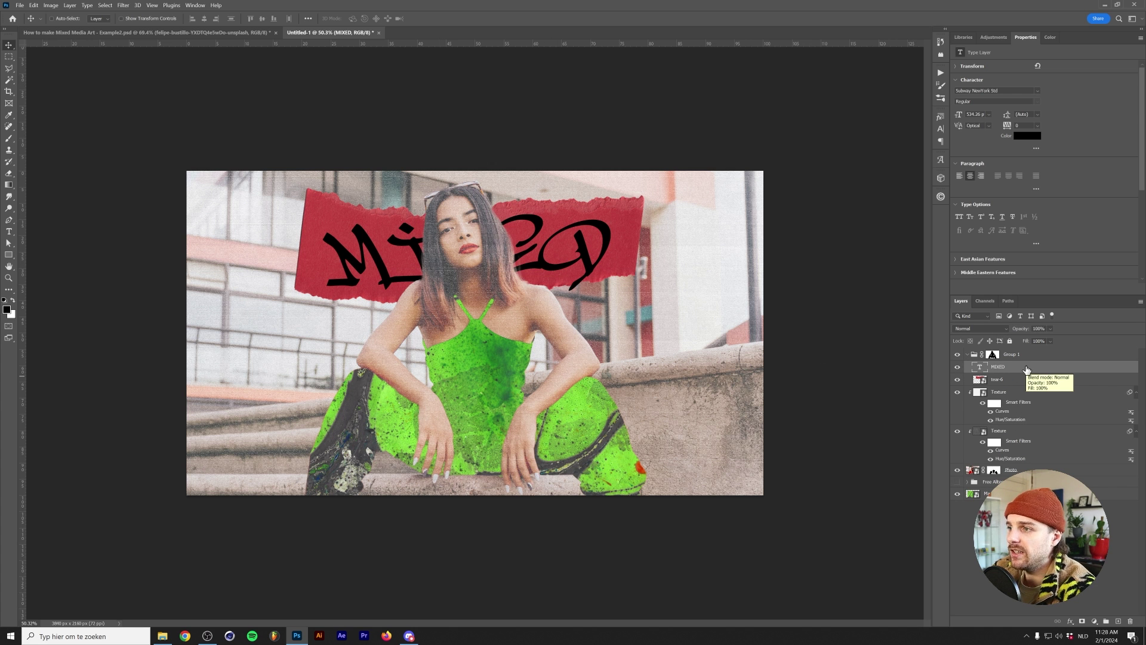
# Convert the MIXED text layer to a smart object and clip it to the tear-6 layer
pyautogui.rightClick(1026, 368)
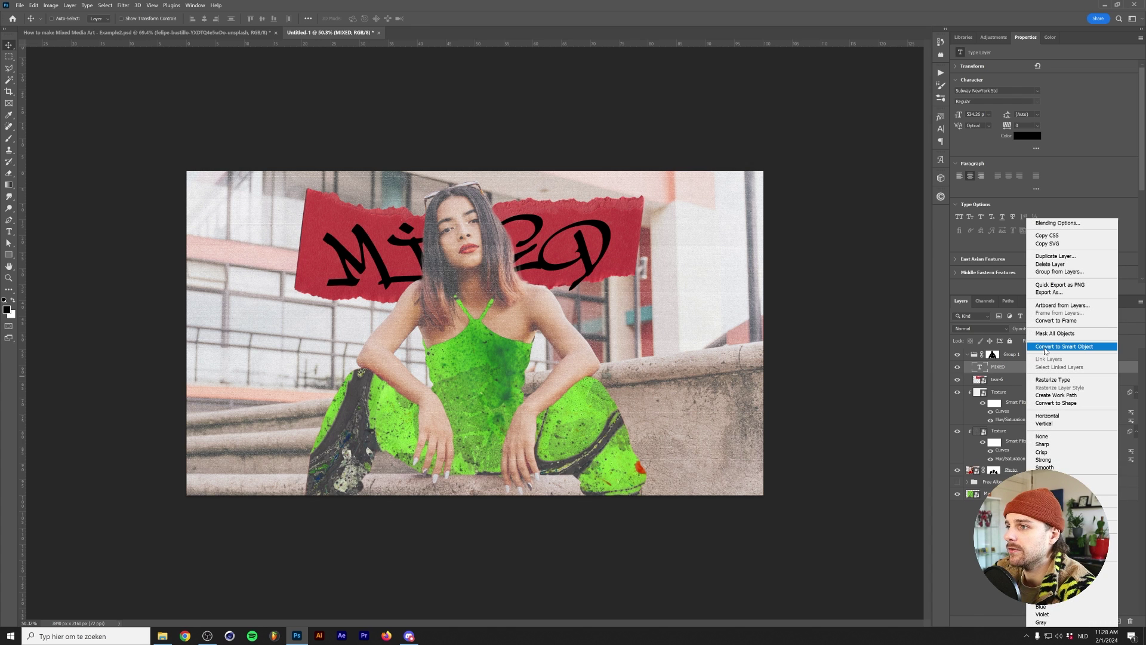
pyautogui.click(1044, 347)
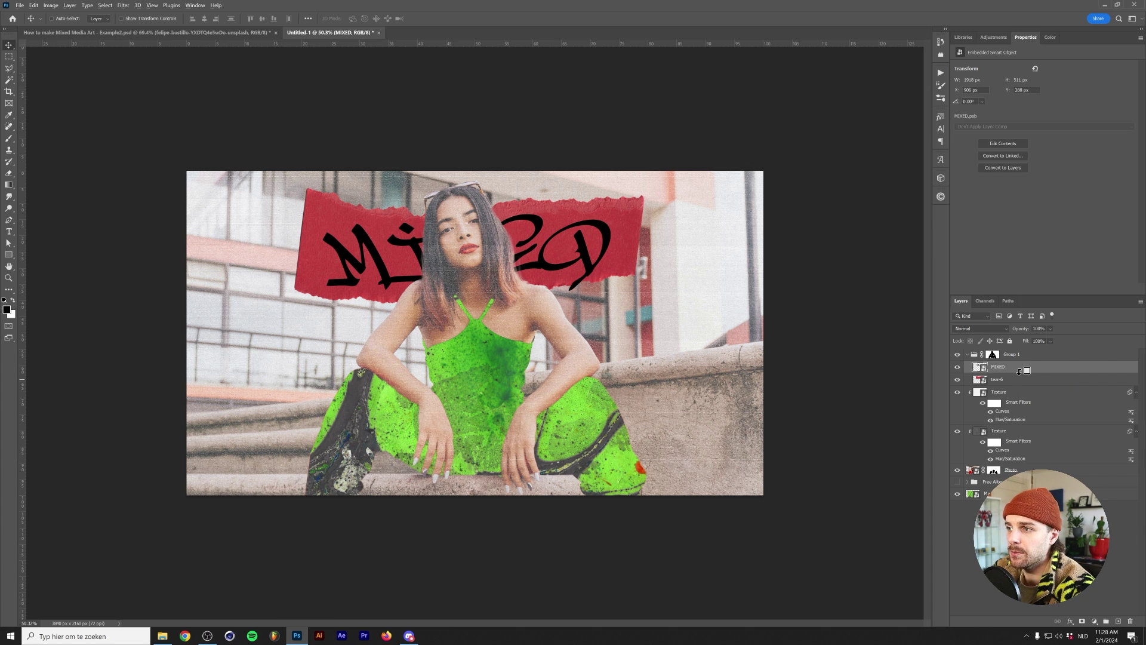
pyautogui.moveTo(1019, 370)
pyautogui.mouseDown()
pyautogui.moveTo(1015, 420)
pyautogui.moveTo(1020, 370)
pyautogui.mouseUp()
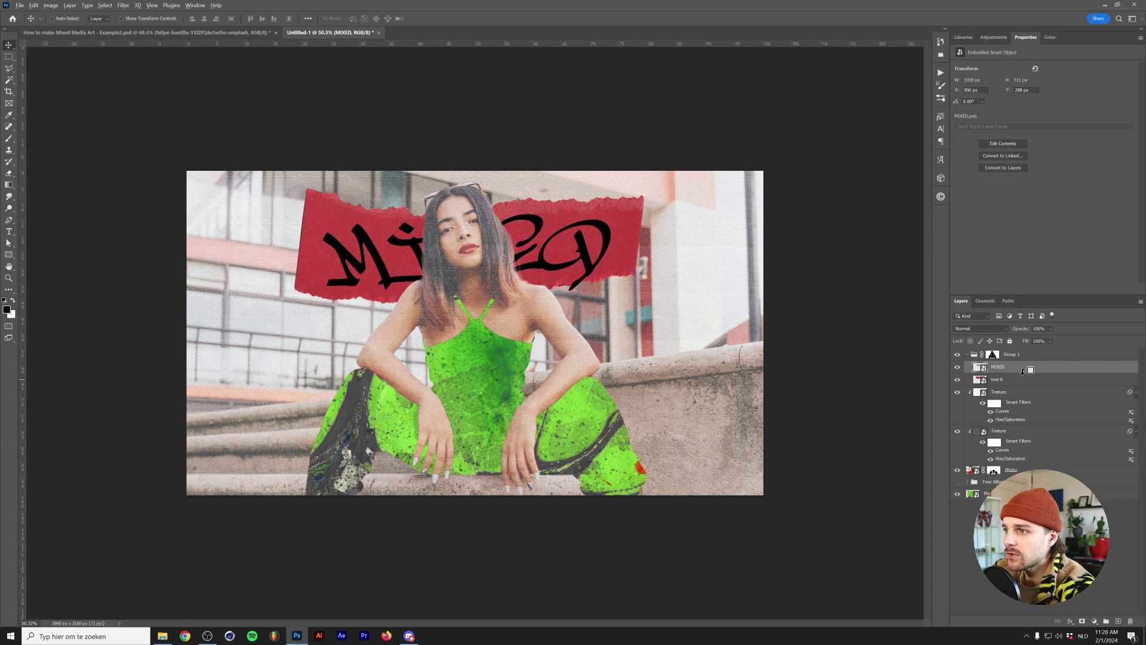
pyautogui.moveTo(1022, 371); pyautogui.dragTo(1019, 371)
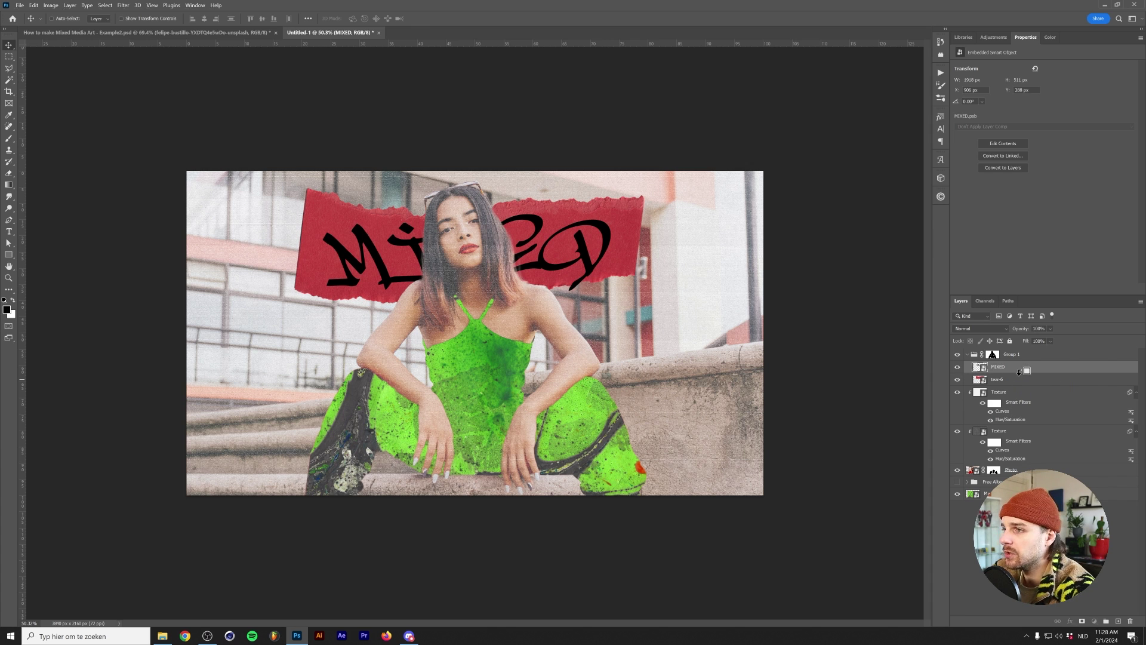
pyautogui.keyDown('alt'); pyautogui.click(1019, 371); pyautogui.keyUp('alt')
pyautogui.scroll(8, 570, 268)
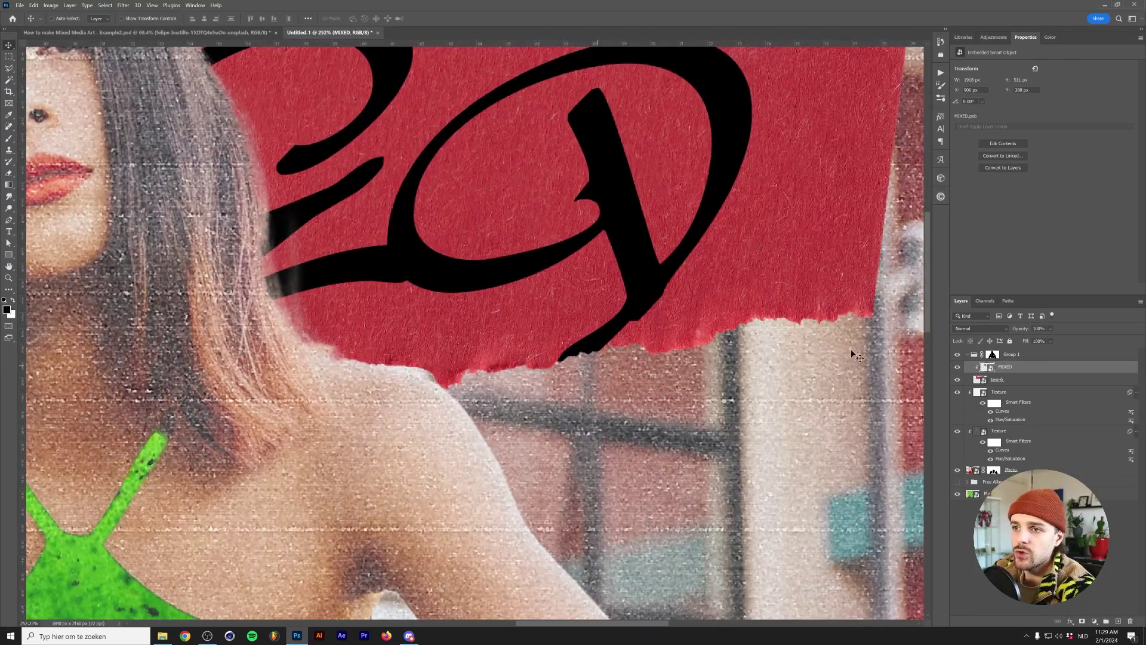
pyautogui.scroll(-7, 652, 210)
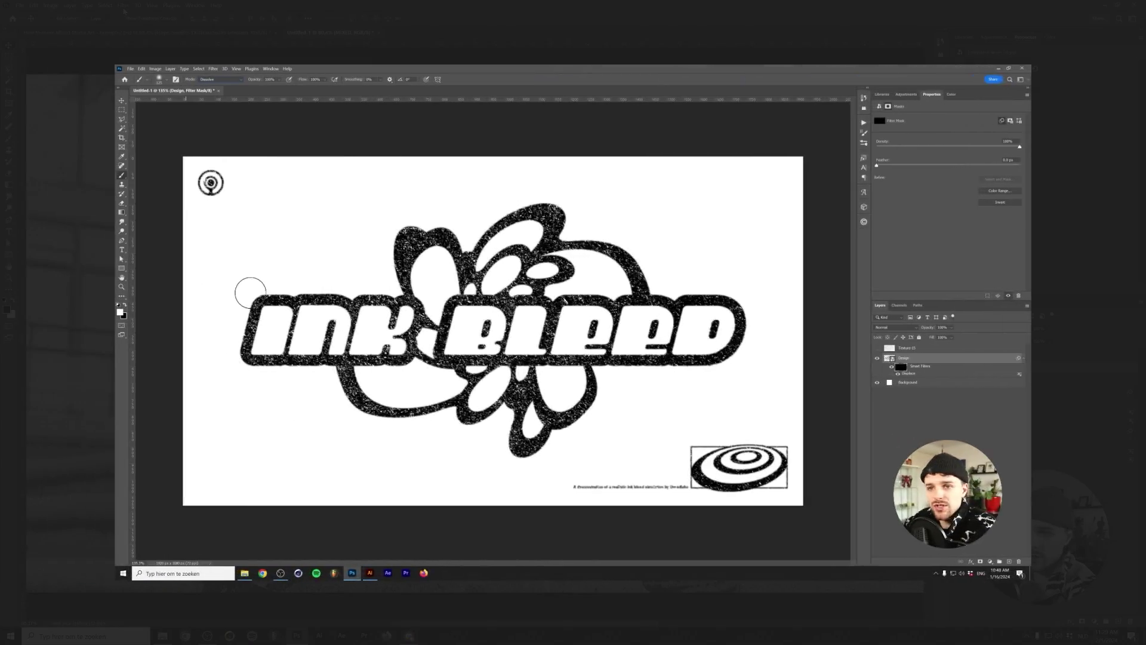
pyautogui.moveTo(249, 294); pyautogui.dragTo(266, 281)
pyautogui.moveTo(681, 374); pyautogui.dragTo(738, 347)
pyautogui.moveTo(507, 454)
pyautogui.mouseDown()
pyautogui.moveTo(549, 441)
pyautogui.moveTo(593, 402)
pyautogui.mouseUp()
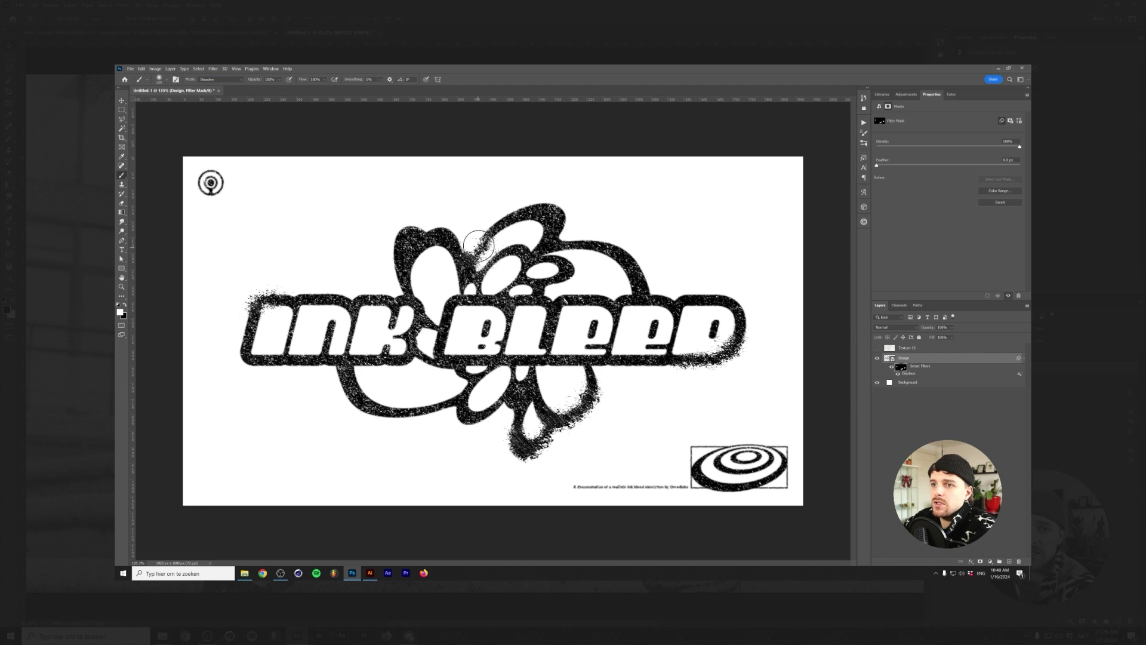
pyautogui.moveTo(480, 241)
pyautogui.mouseDown()
pyautogui.moveTo(520, 214)
pyautogui.moveTo(568, 216)
pyautogui.mouseUp()
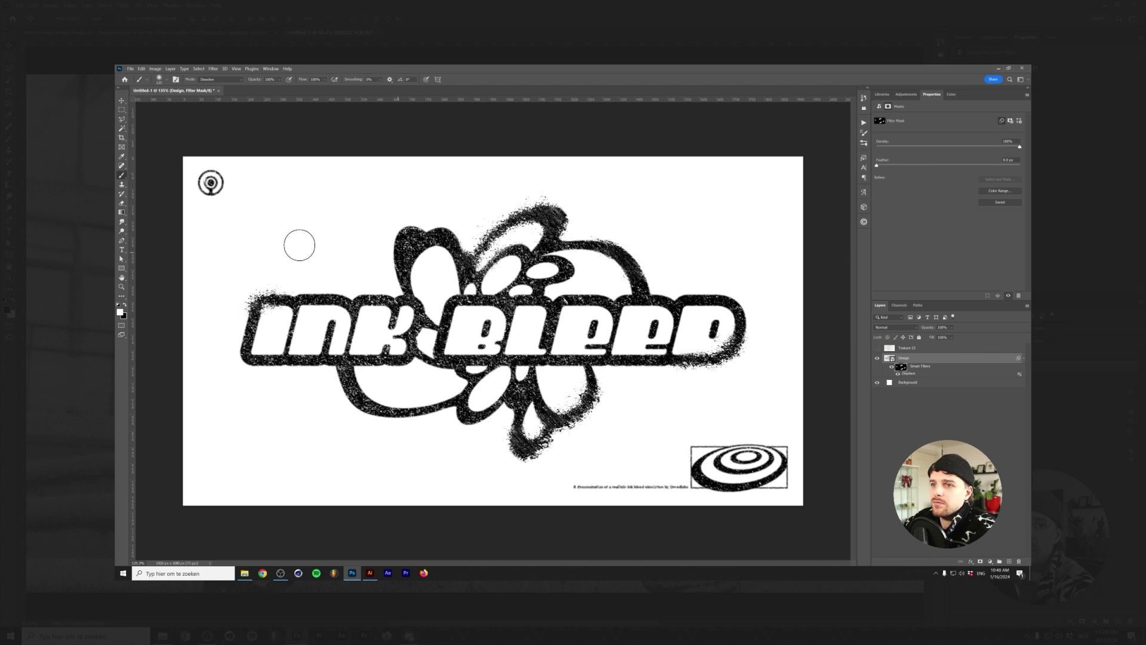
pyautogui.click(937, 370)
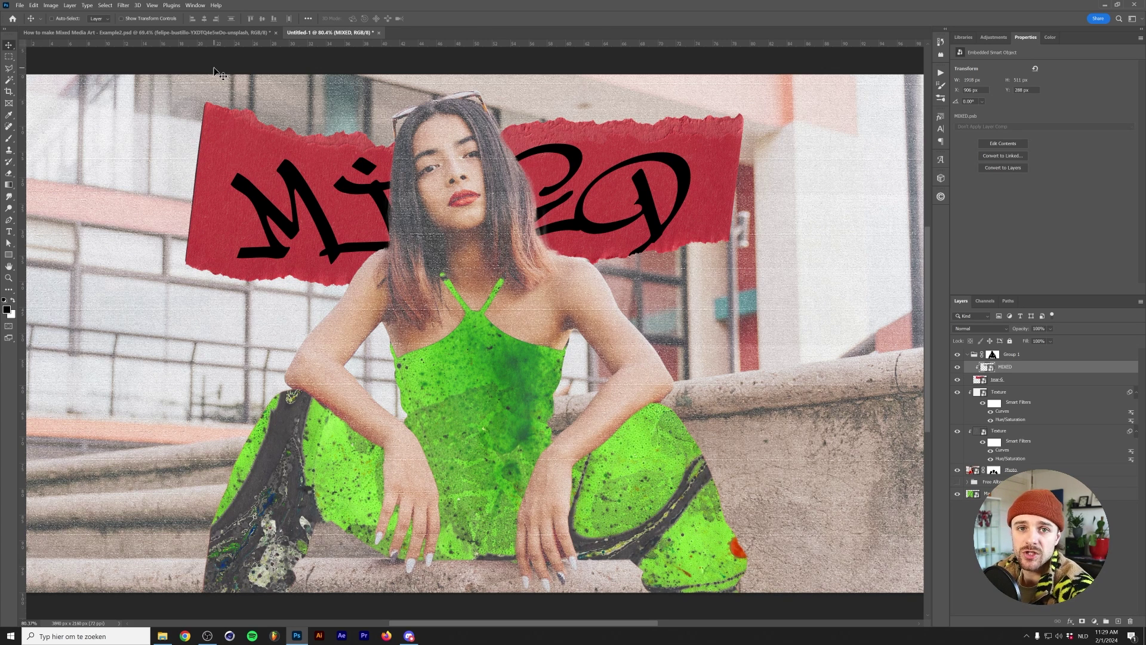
# Add two Box Blur smart filters to the MIXED lettering, 1 px and 3 px
pyautogui.click(123, 5)
pyautogui.moveTo(173, 111)
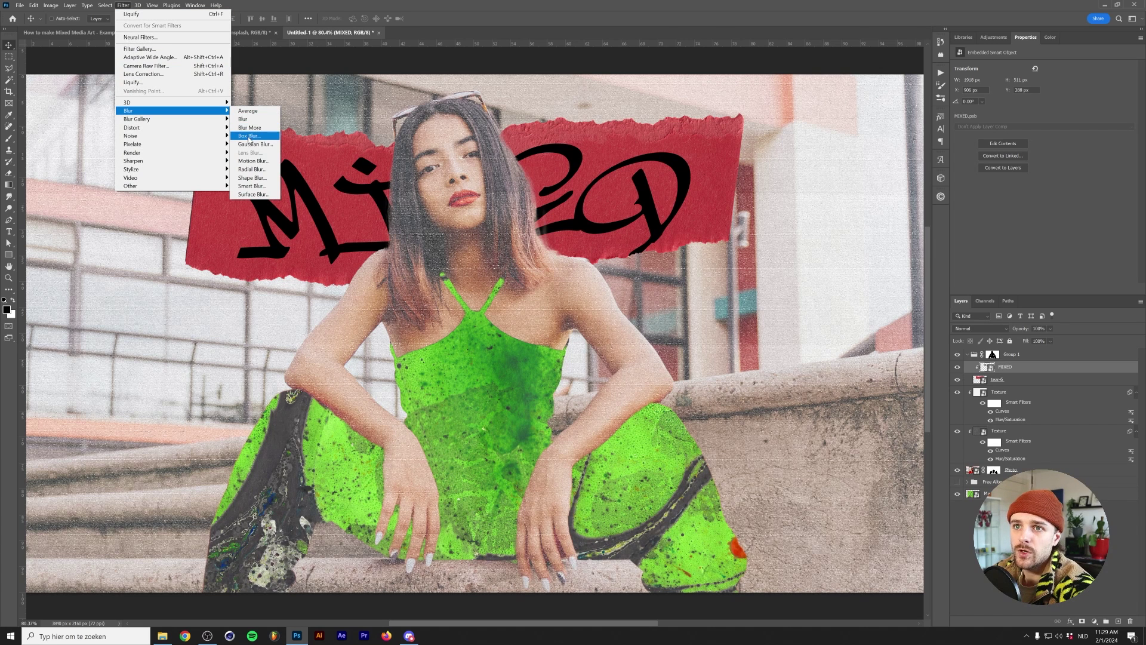
pyautogui.click(249, 137)
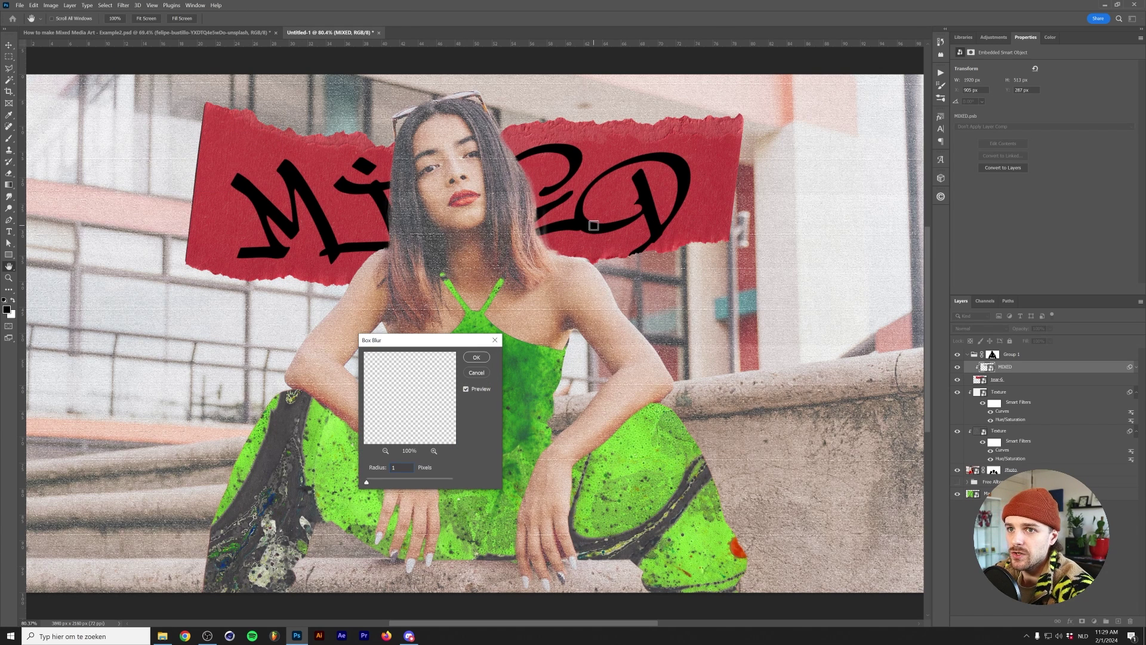
pyautogui.press('Return')
pyautogui.click(124, 6)
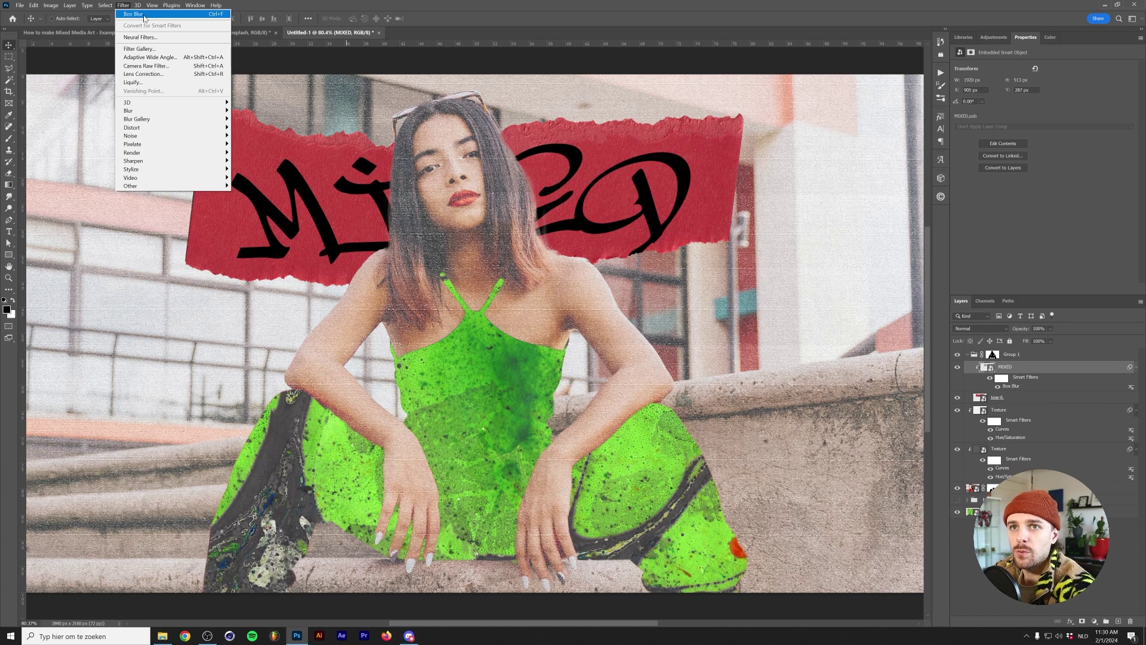
pyautogui.click(144, 14)
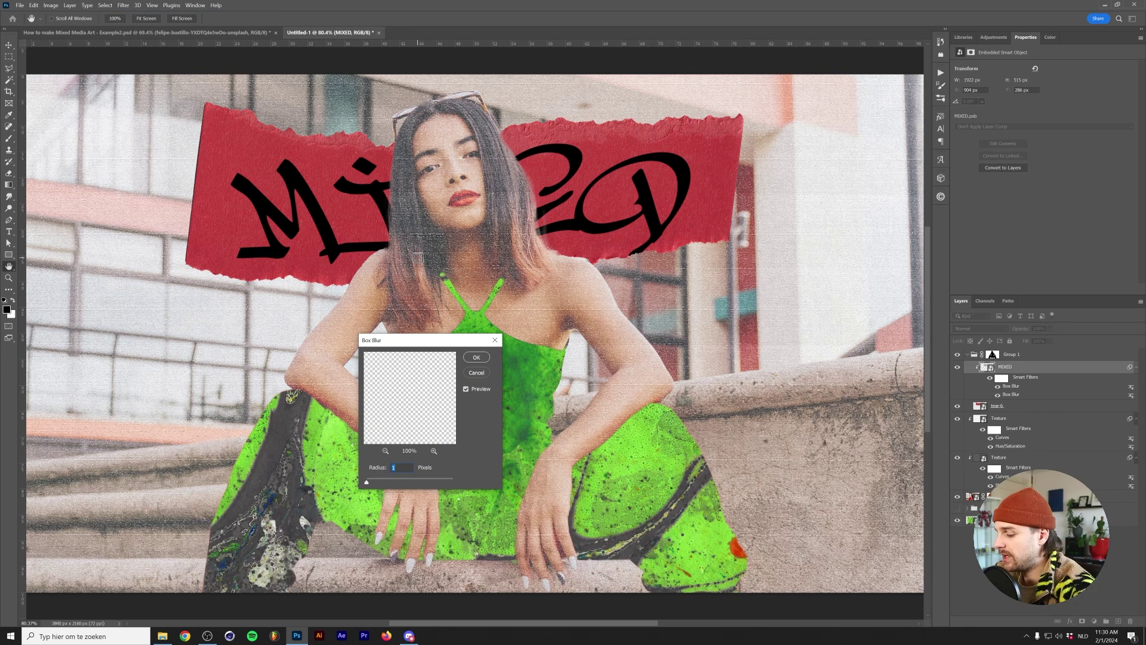
pyautogui.write('3')
pyautogui.press('Return')
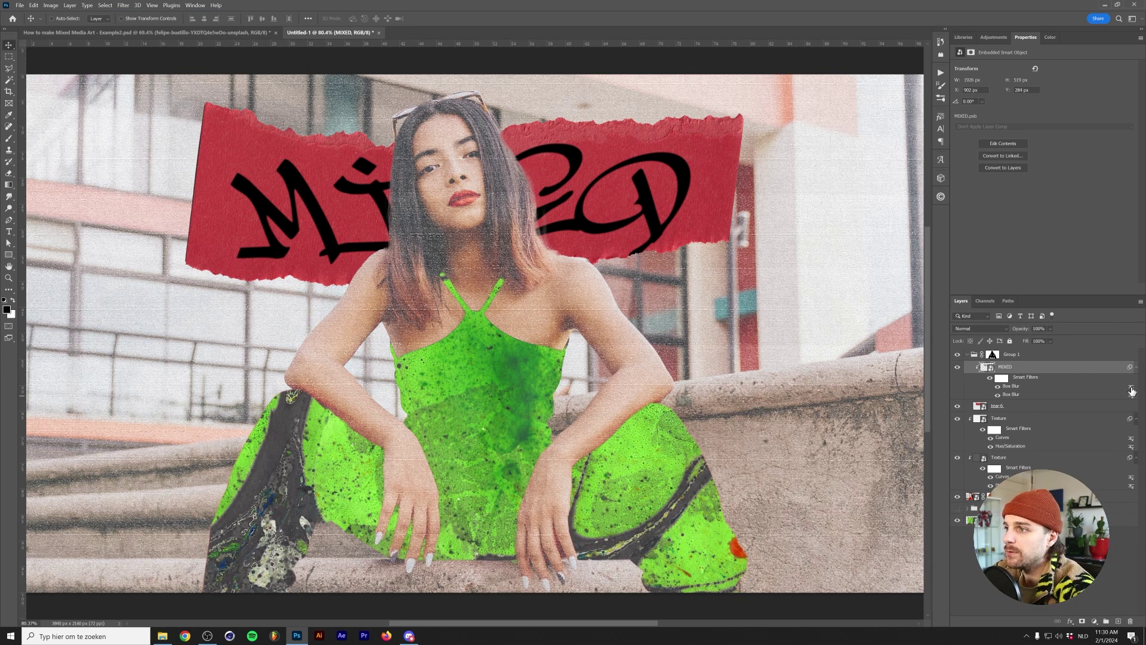
# Lower a box blur's blending opacity to 50%
pyautogui.doubleClick(1131, 391)
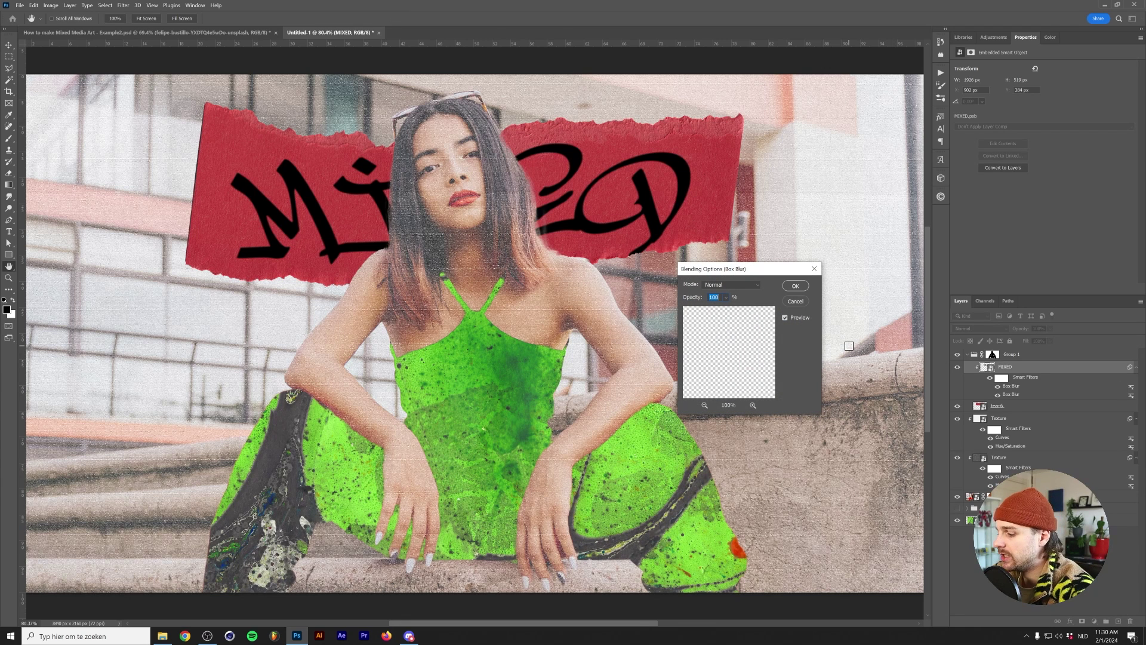
pyautogui.write('50')
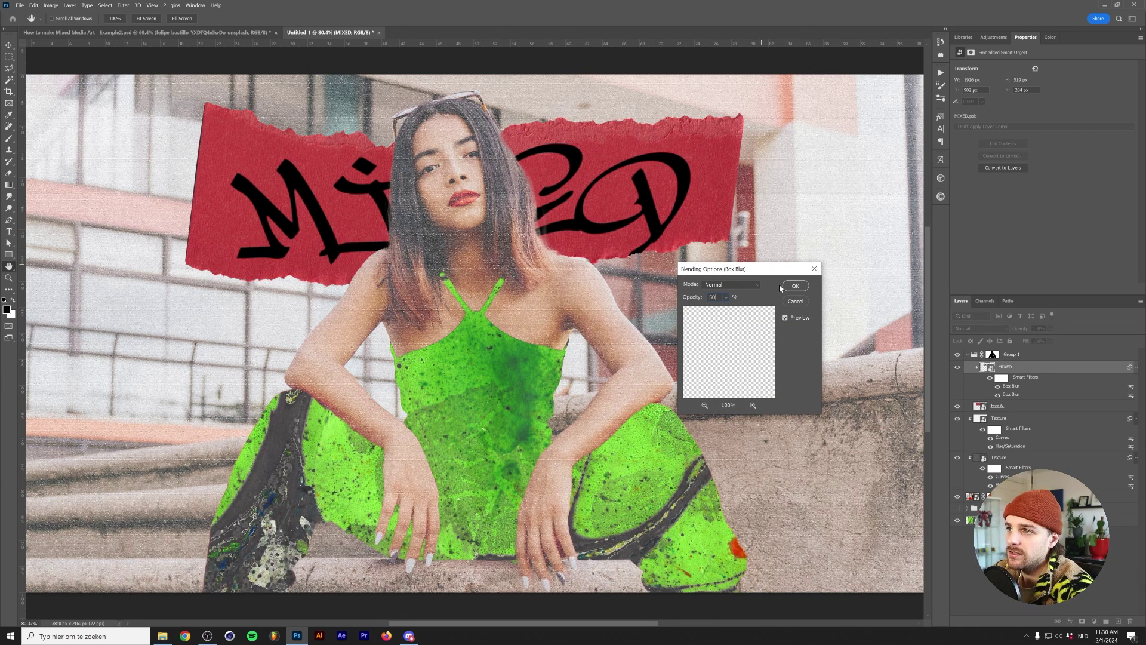
pyautogui.click(794, 286)
# Add a third 6 px Box Blur to the MIXED lettering
pyautogui.click(122, 5)
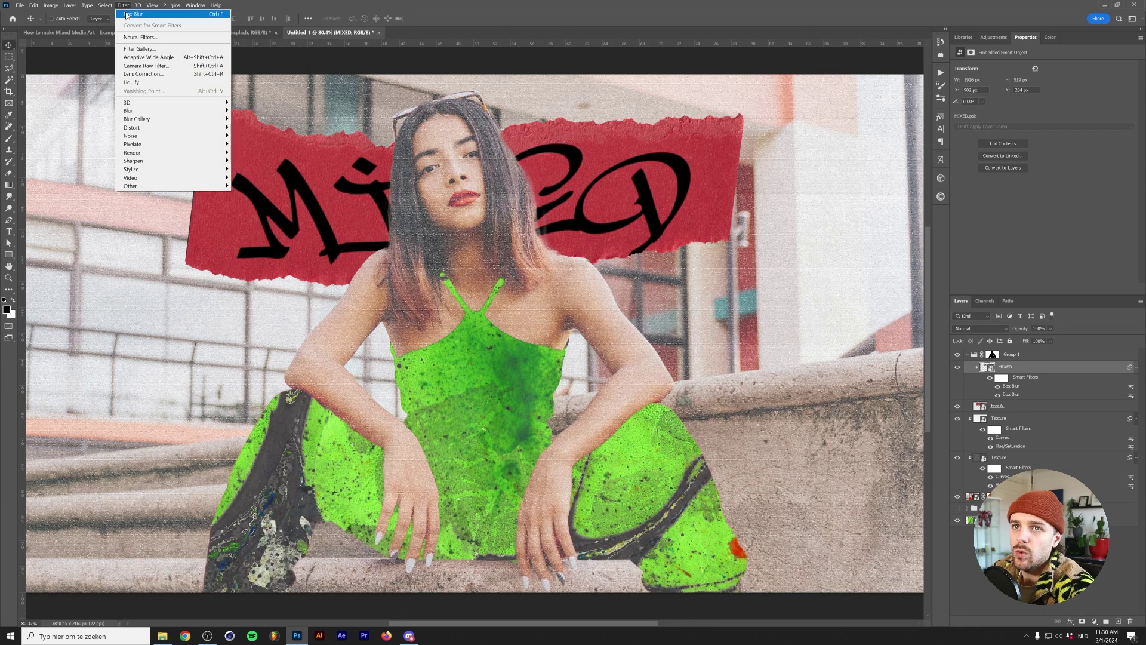
pyautogui.click(132, 14)
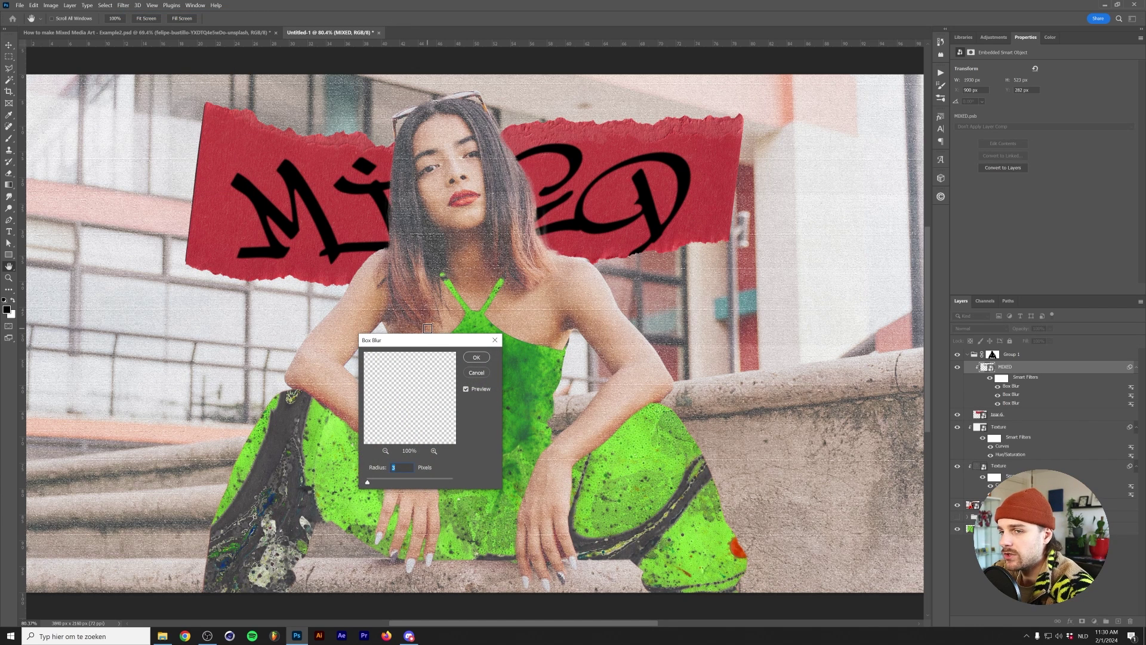
pyautogui.write('6')
pyautogui.press('Return')
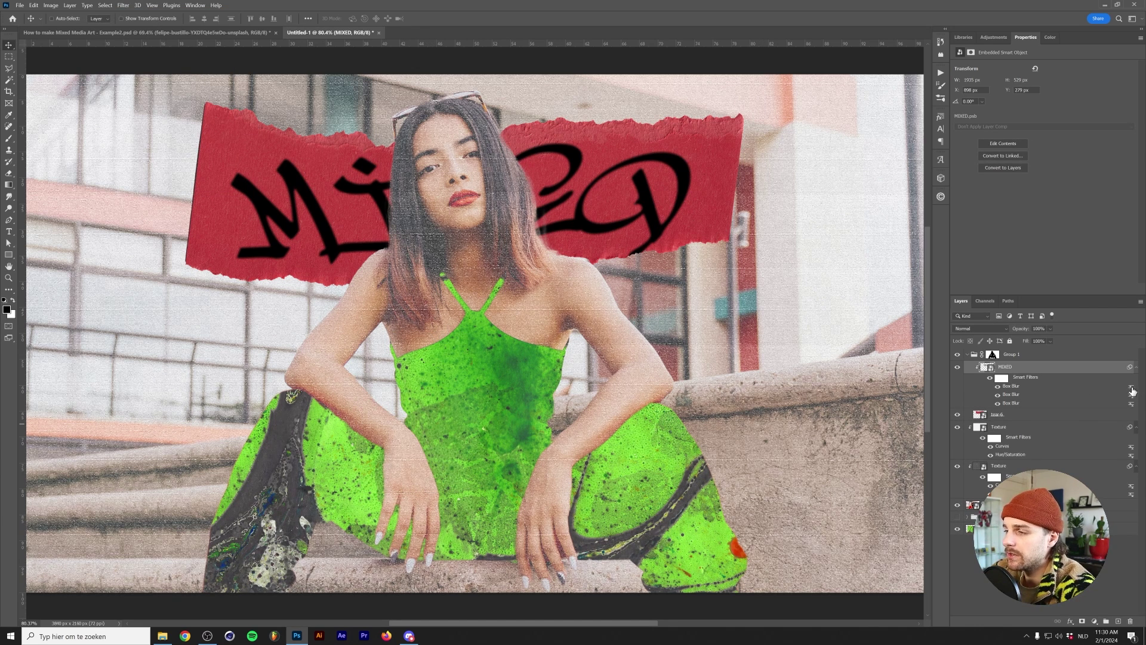
# Set the first box blur's opacity to 50%, then toggle it off and on to compare
pyautogui.doubleClick(1130, 387)
pyautogui.write('50')
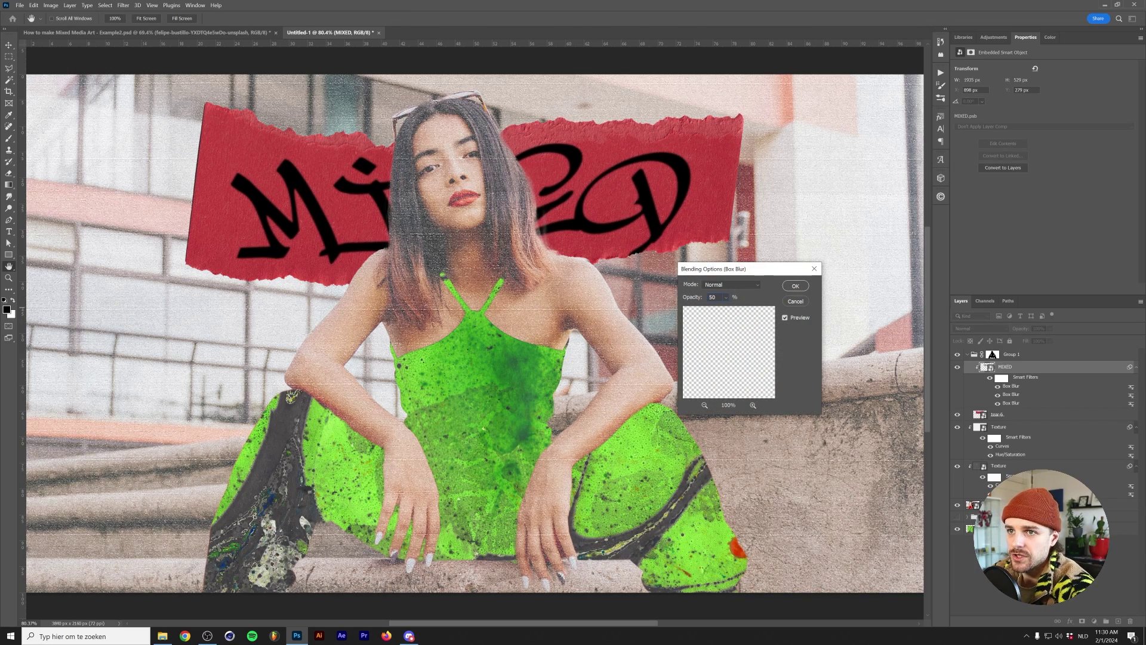
pyautogui.press('Return')
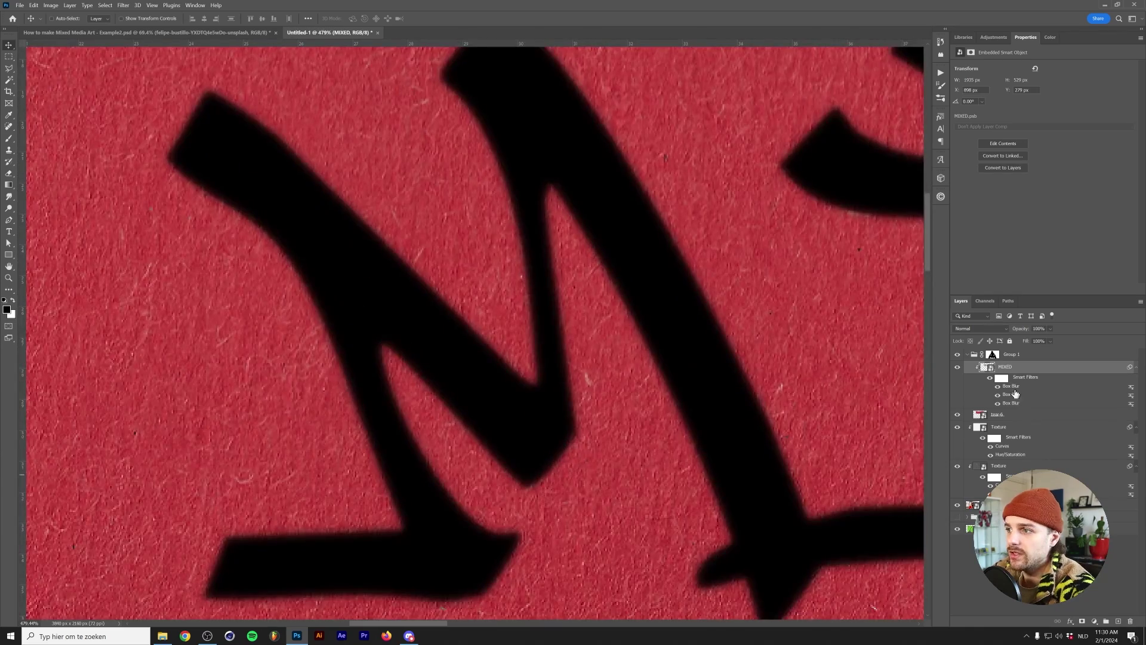
pyautogui.click(998, 386)
pyautogui.click(997, 386)
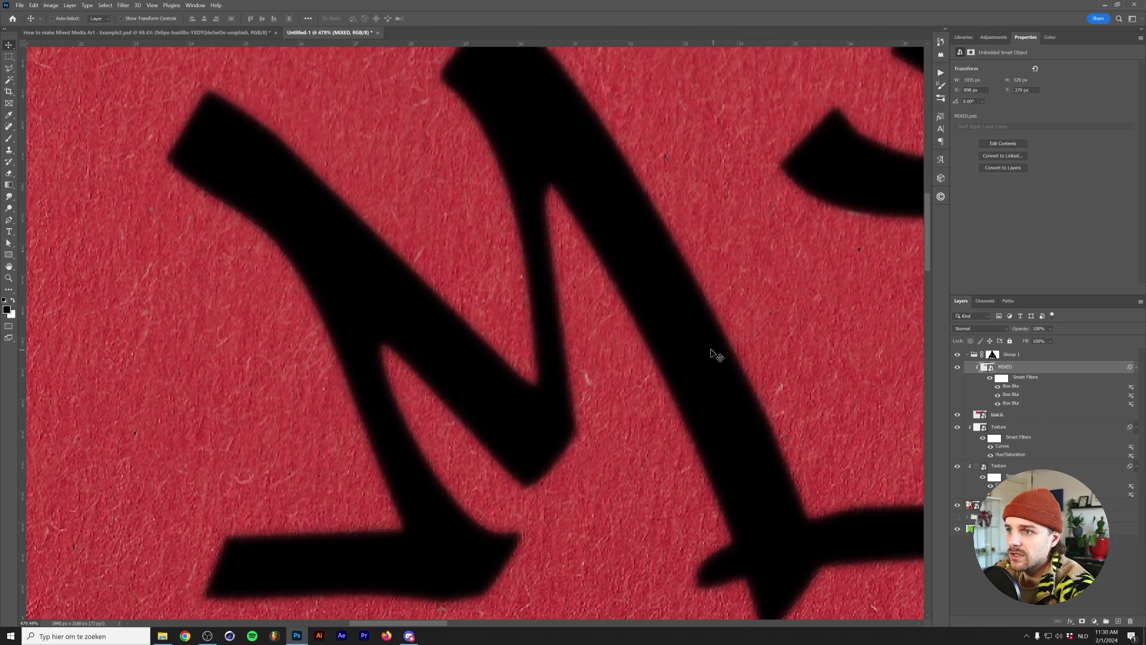
pyautogui.scroll(-10, 707, 356)
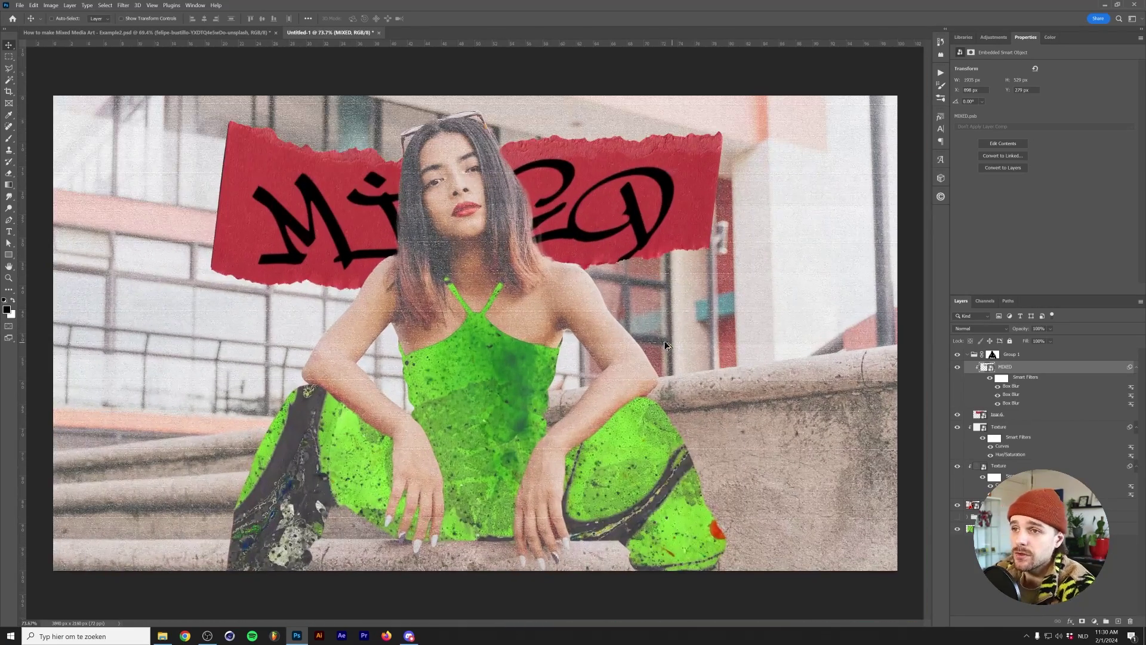
# Shift tear-6's hue to about +162 with Hue/Saturation so the torn paper turns teal
pyautogui.click(1015, 415)
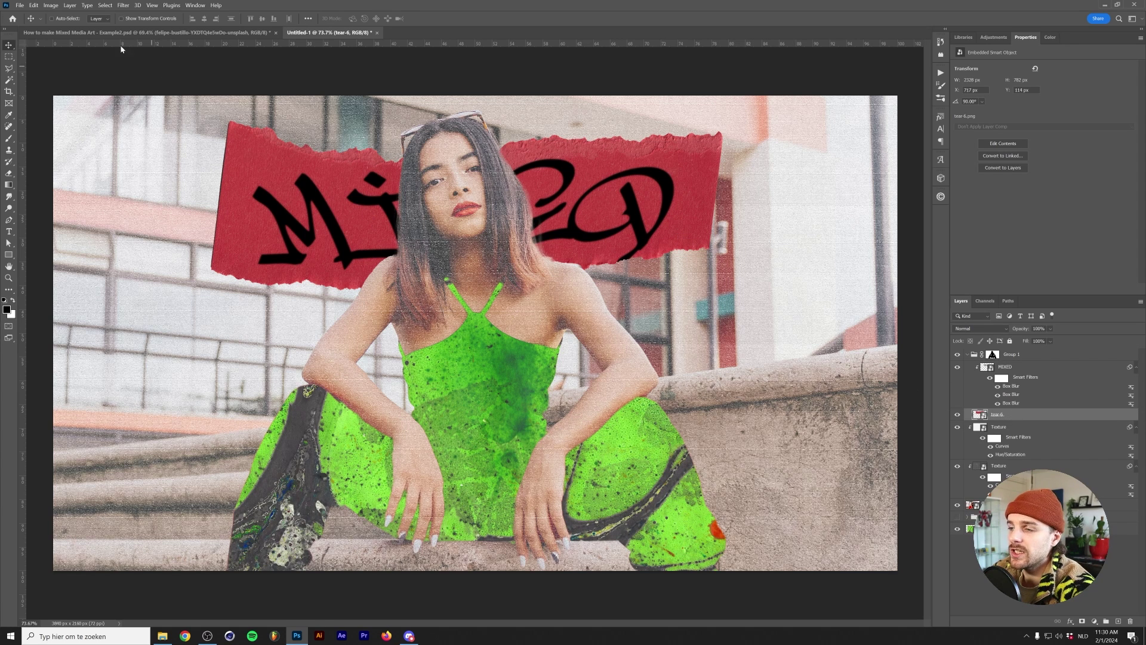
pyautogui.click(51, 5)
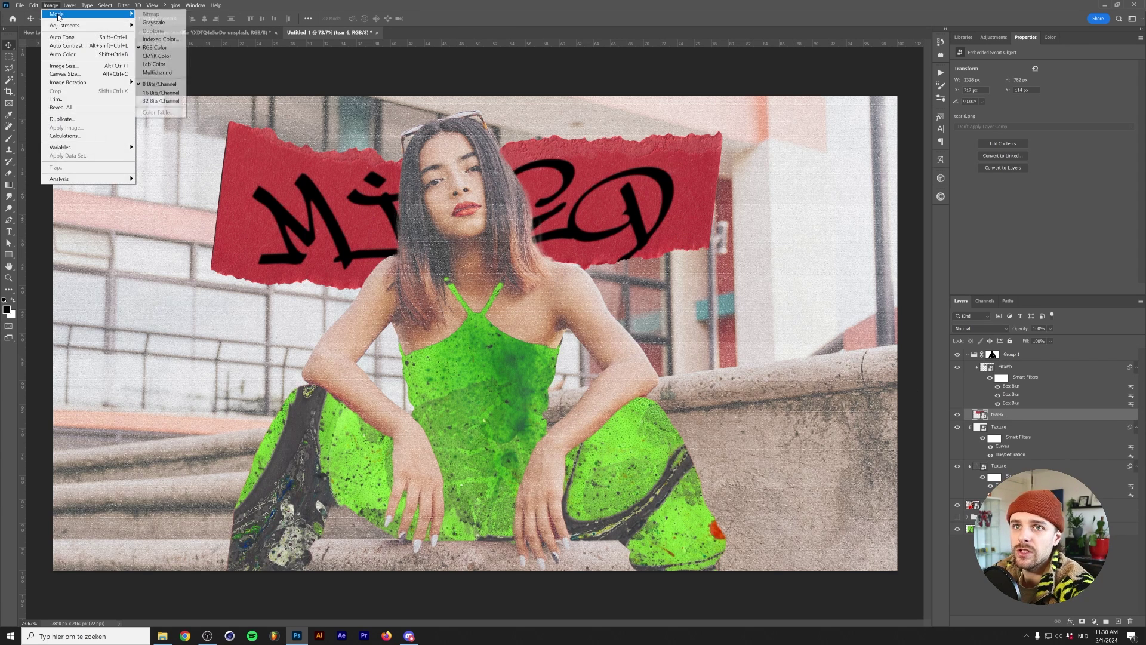
pyautogui.moveTo(65, 25)
pyautogui.click(161, 70)
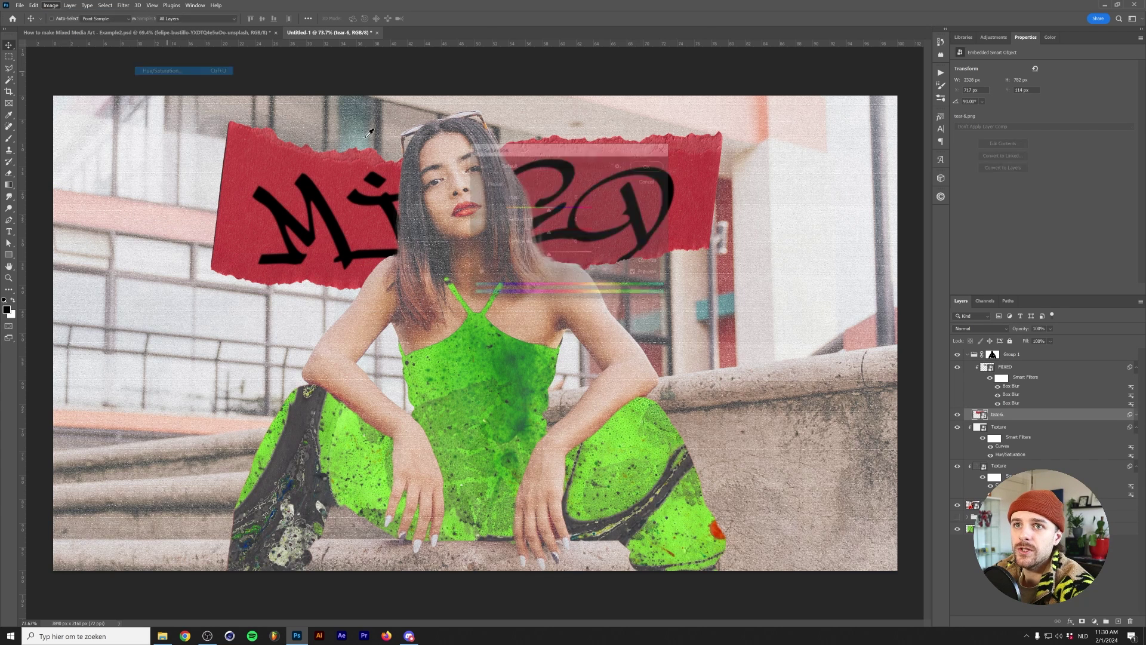
pyautogui.moveTo(549, 209); pyautogui.dragTo(590, 210)
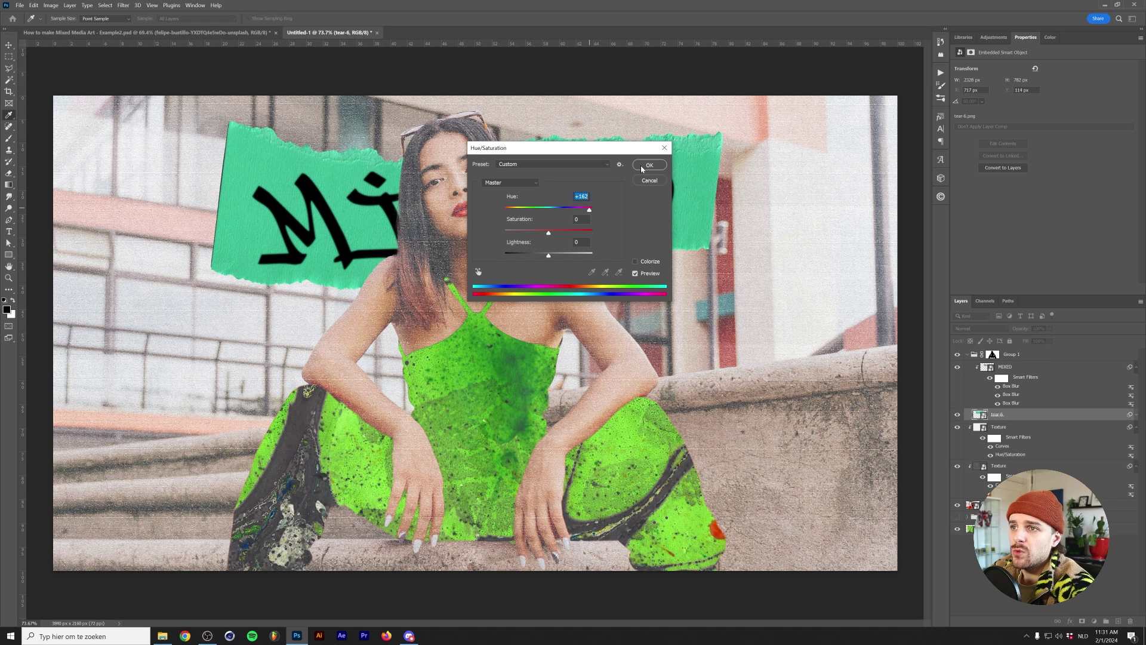
pyautogui.click(641, 168)
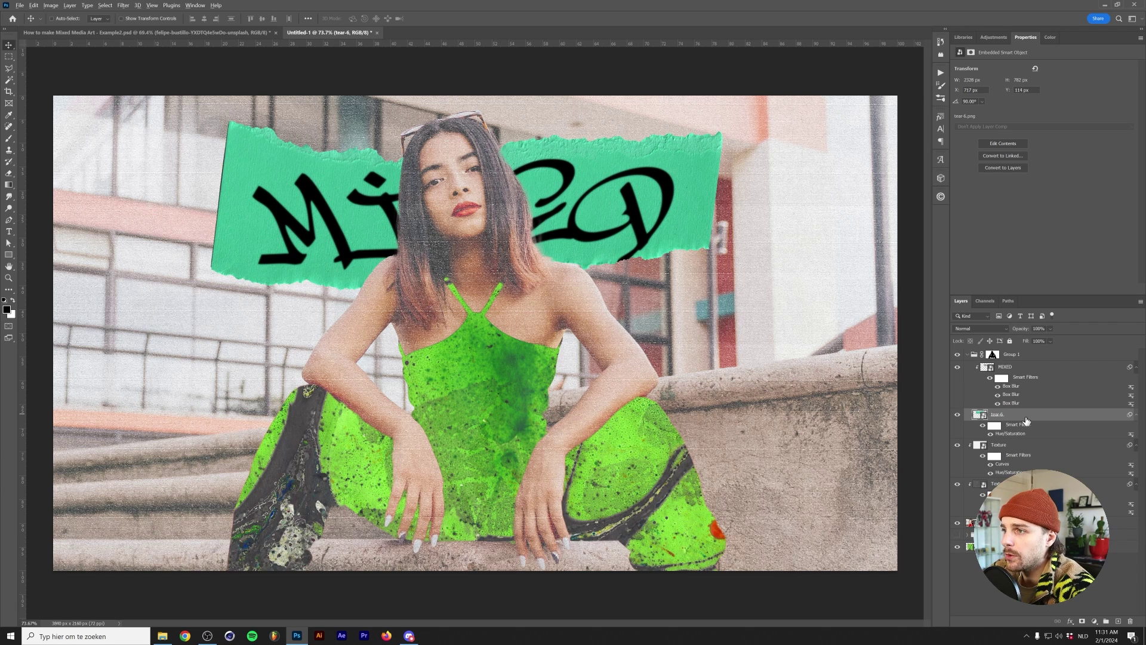
# Duplicate tear-6 above MIXED, clip it, and desaturate the copy to Saturation -100
pyautogui.moveTo(1026, 421); pyautogui.dragTo(1049, 387)
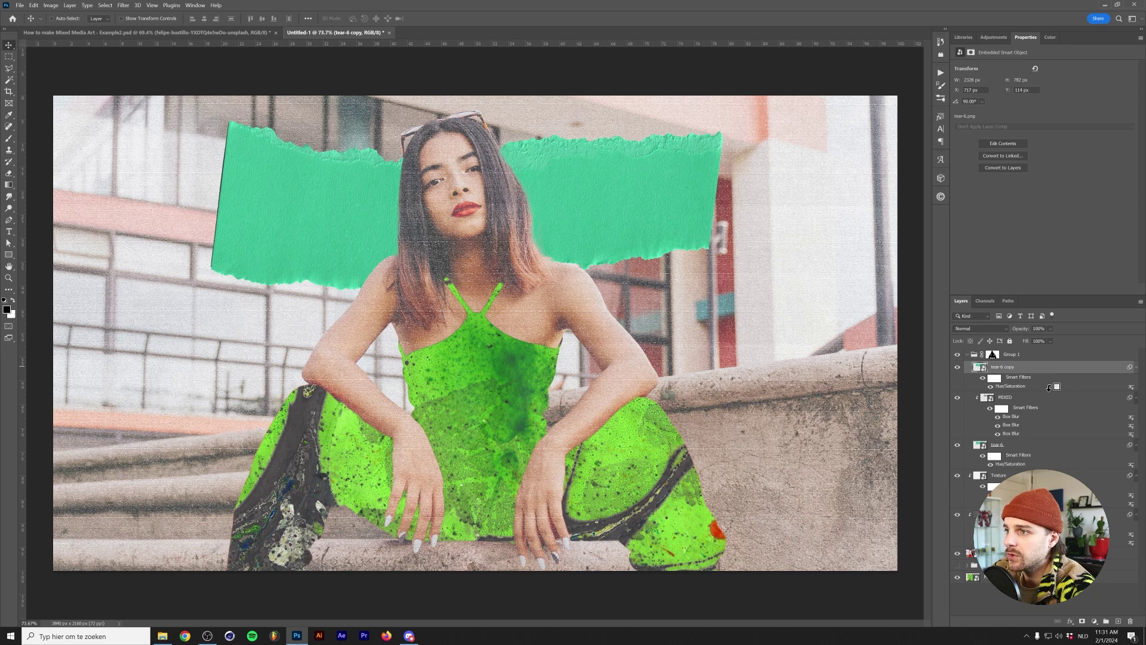
pyautogui.moveTo(1049, 387); pyautogui.dragTo(1049, 387)
pyautogui.hotkey('ctrl', 'alt', 'g')
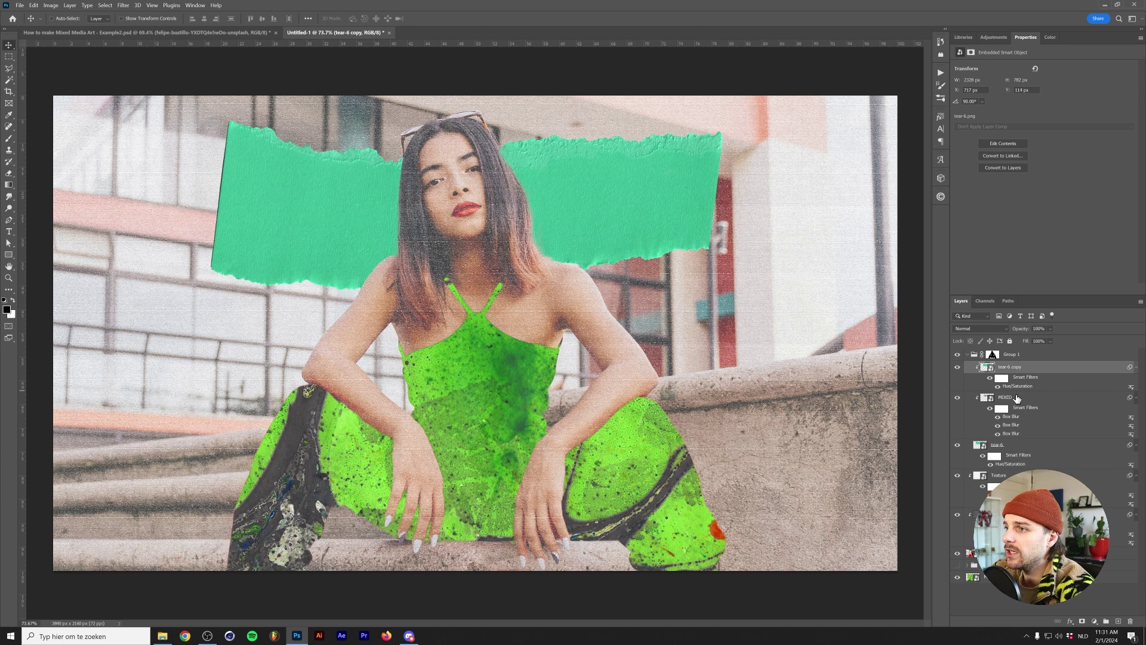
pyautogui.doubleClick(1022, 389)
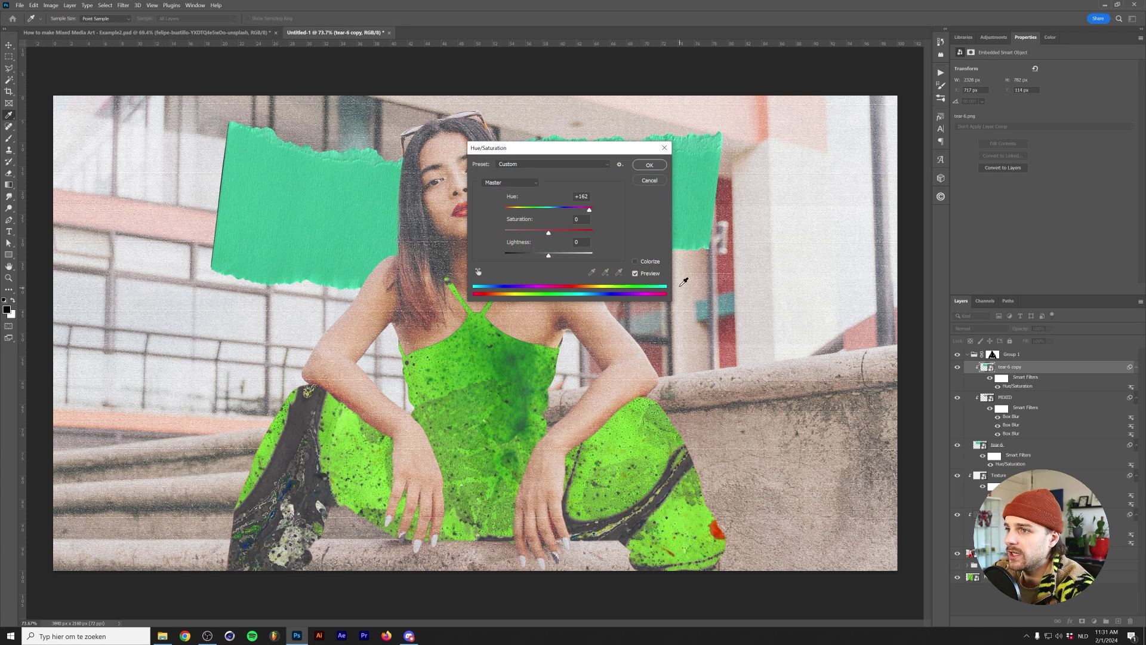
pyautogui.moveTo(517, 233); pyautogui.dragTo(498, 233)
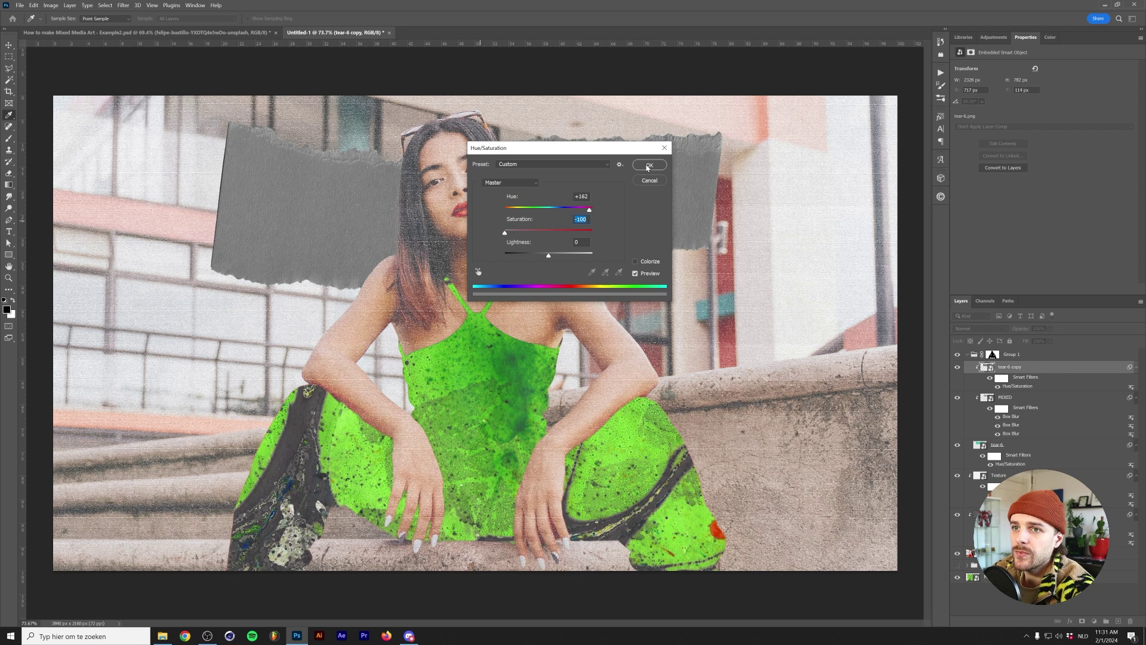
pyautogui.click(648, 166)
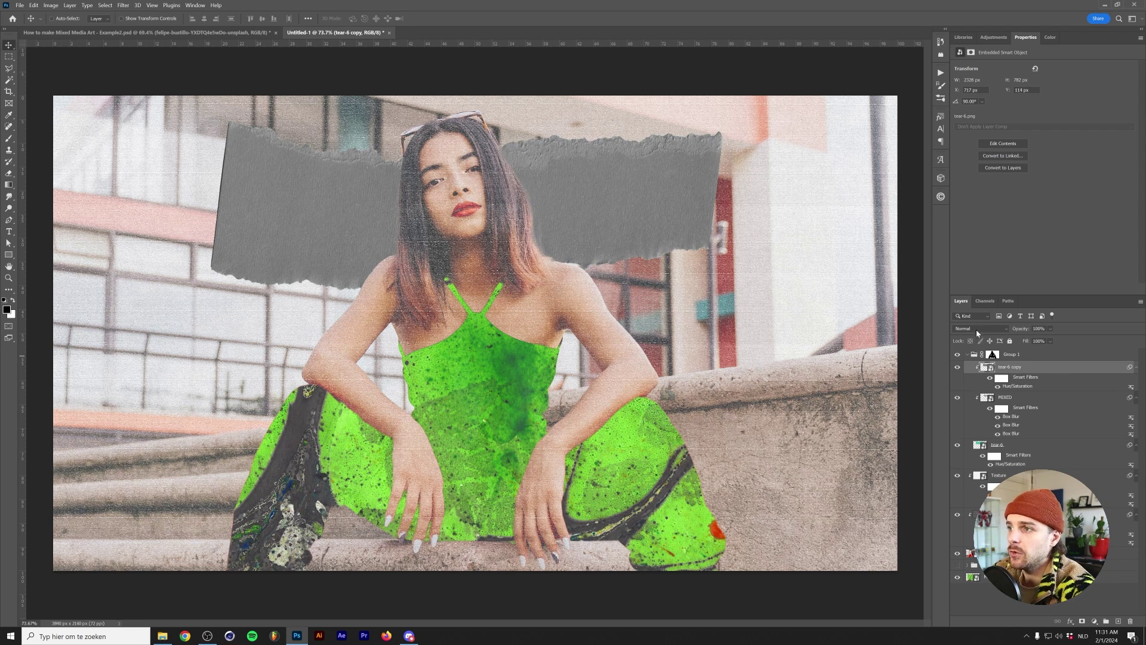
# Set the grey paper copy to Screen and darken its shadows with Curves, black input 46
pyautogui.click(977, 333)
pyautogui.click(969, 406)
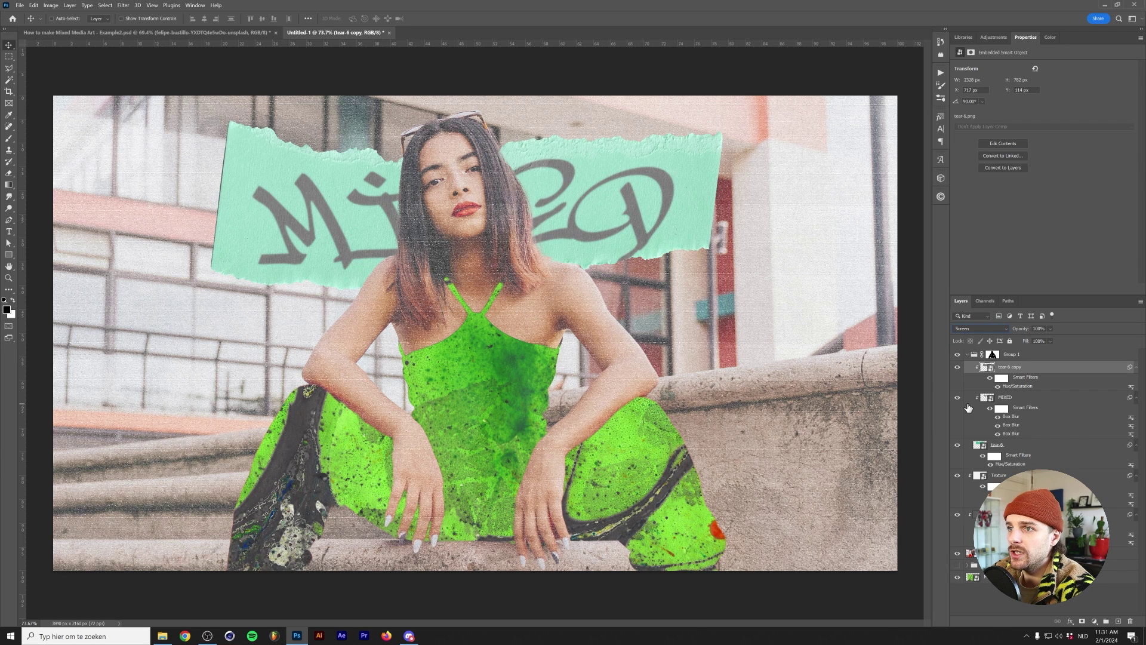
pyautogui.click(51, 5)
pyautogui.moveTo(90, 26)
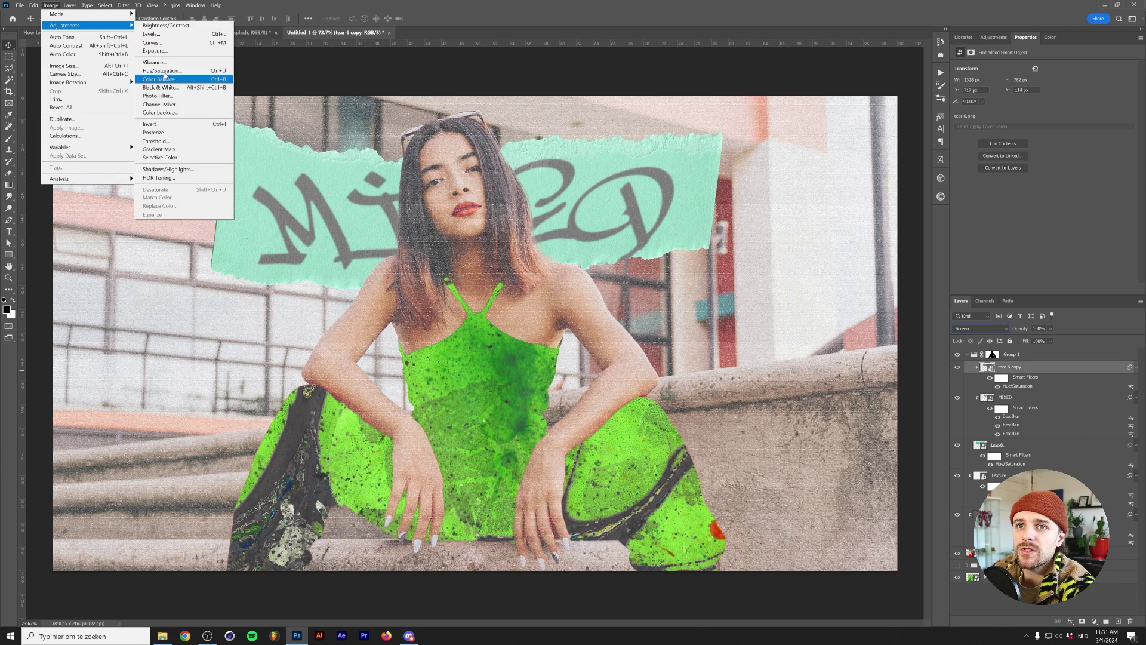
pyautogui.click(152, 43)
pyautogui.moveTo(620, 357); pyautogui.dragTo(665, 369)
# Apply the Curves adjustment and collapse Group 1 in the layer list
pyautogui.press('Return')
pyautogui.scroll(8, 633, 221)
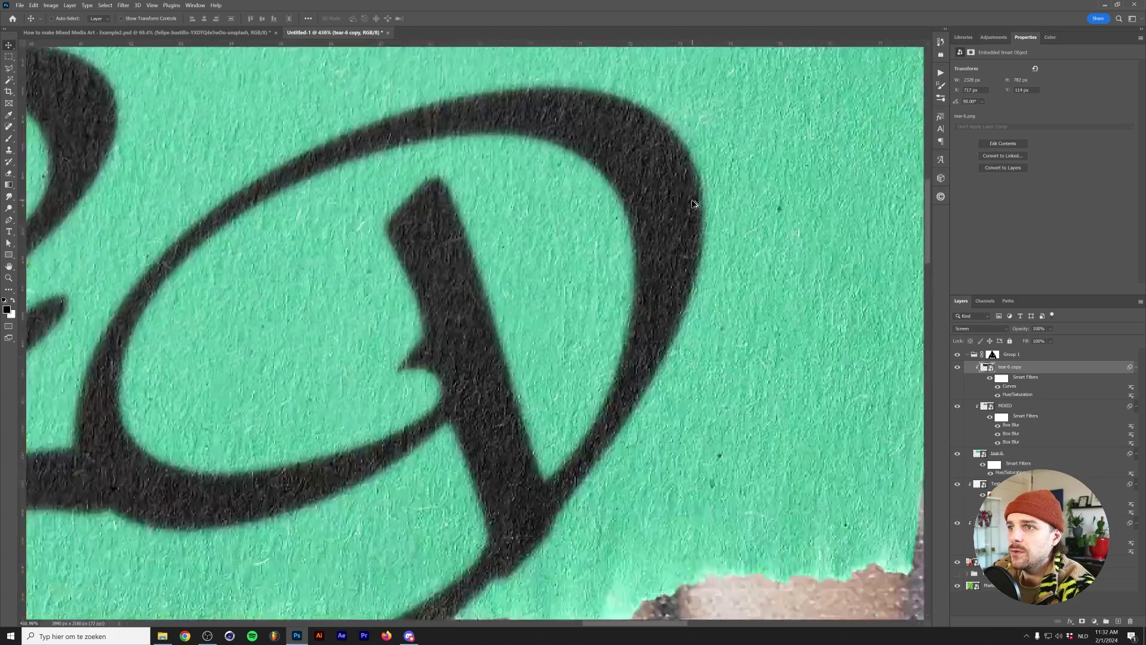
pyautogui.scroll(-10, 633, 221)
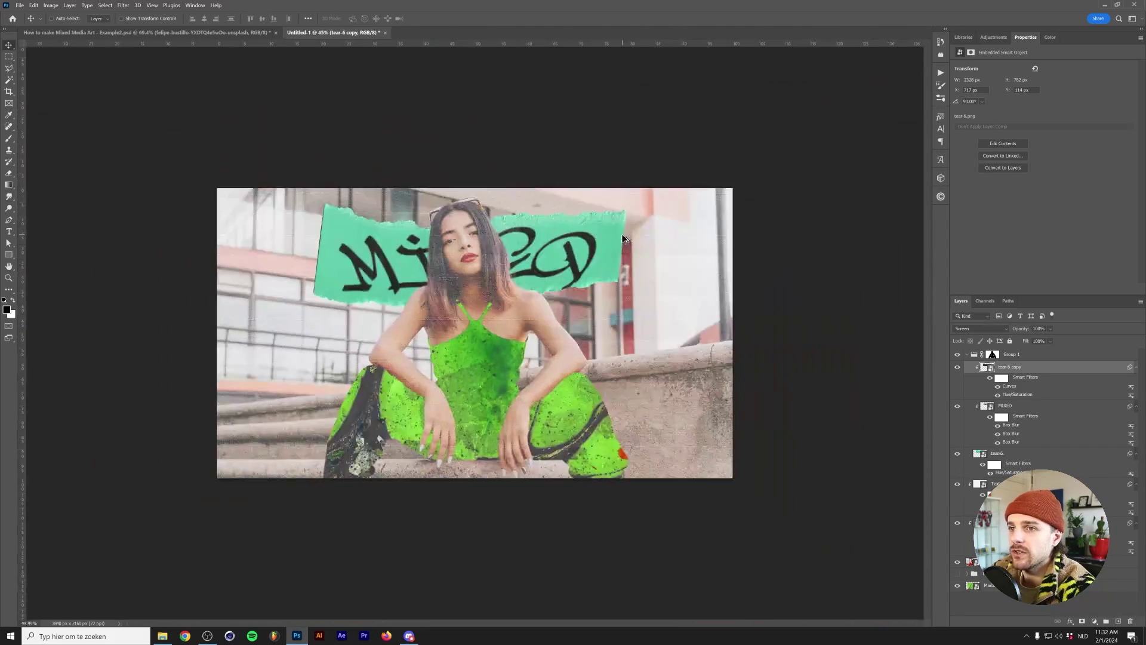
pyautogui.scroll(3, 651, 352)
pyautogui.scroll(-3, 651, 353)
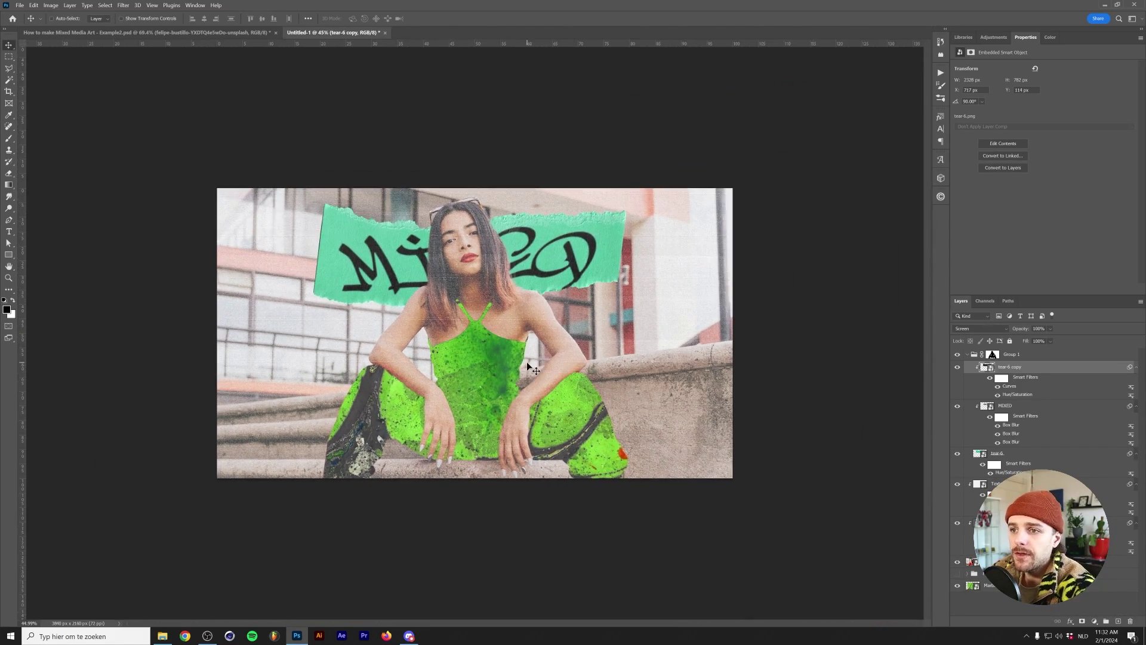
pyautogui.click(967, 354)
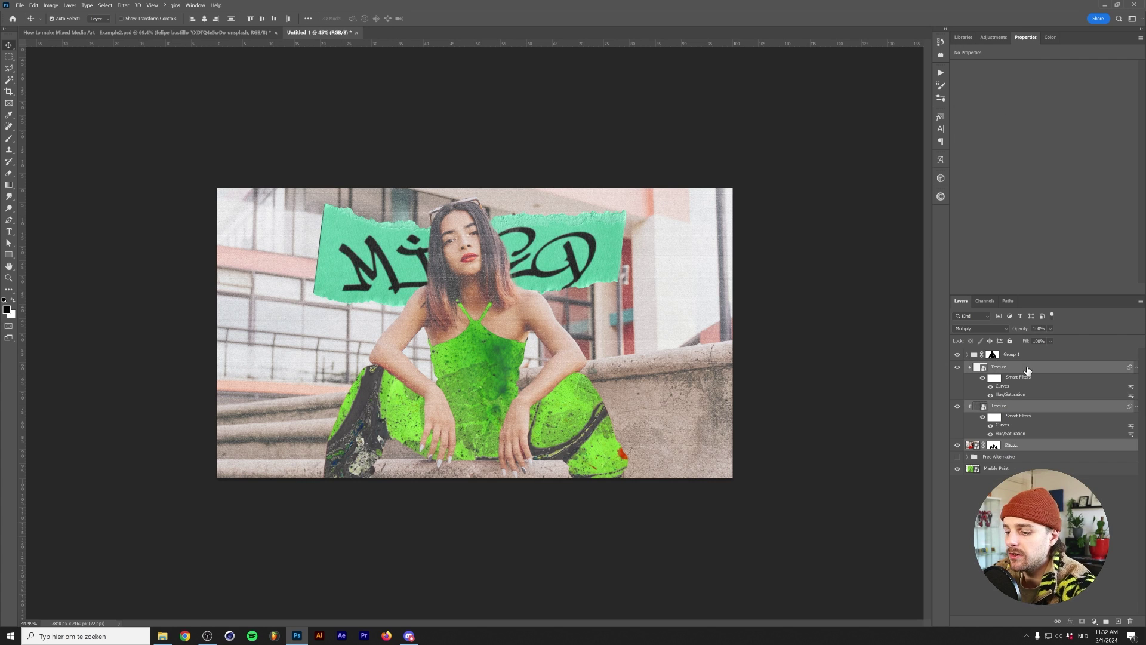
# Group the texture and photo layers into a new group named Model
pyautogui.hotkey('ctrl', 'g')
pyautogui.doubleClick(991, 366)
pyautogui.write('Model')
# Rename Group 1 to Mixed Sticker and select the Photo layer inside Model
pyautogui.doubleClick(1010, 354)
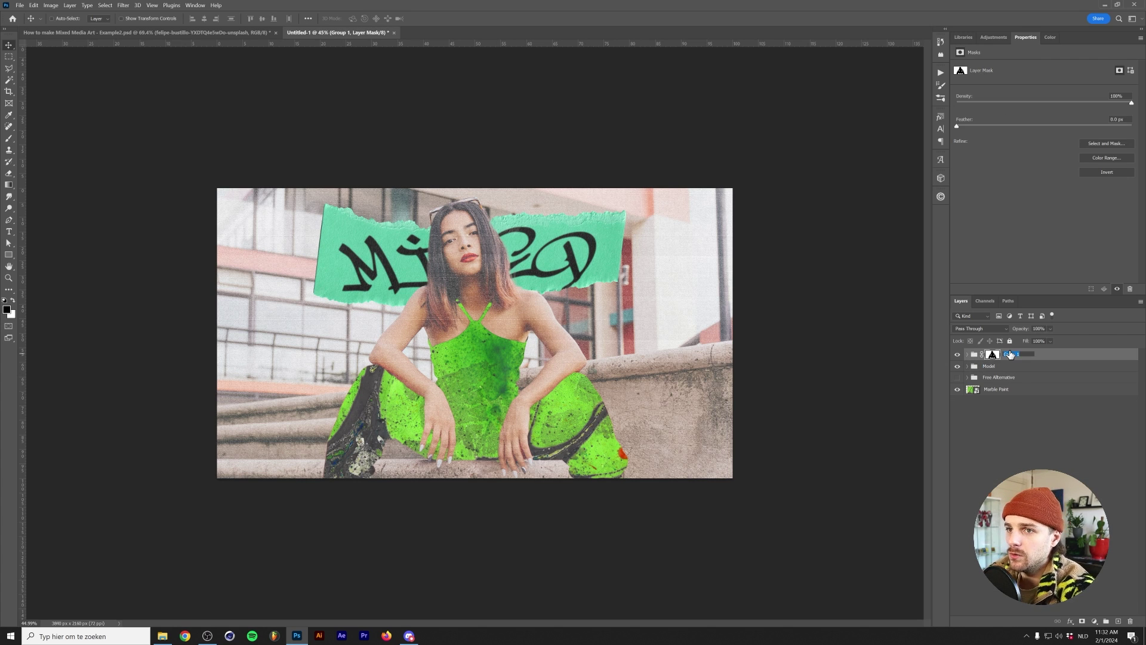
pyautogui.write('F')
pyautogui.write('ixed Sticker')
pyautogui.click(1009, 367)
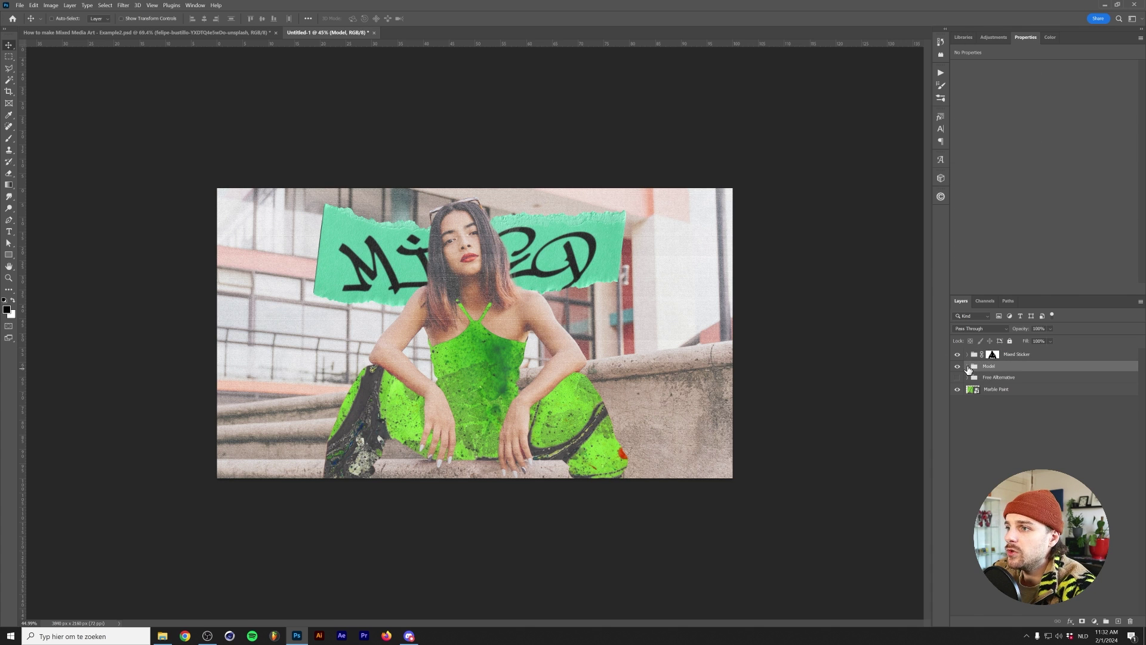
pyautogui.click(967, 366)
pyautogui.click(1066, 457)
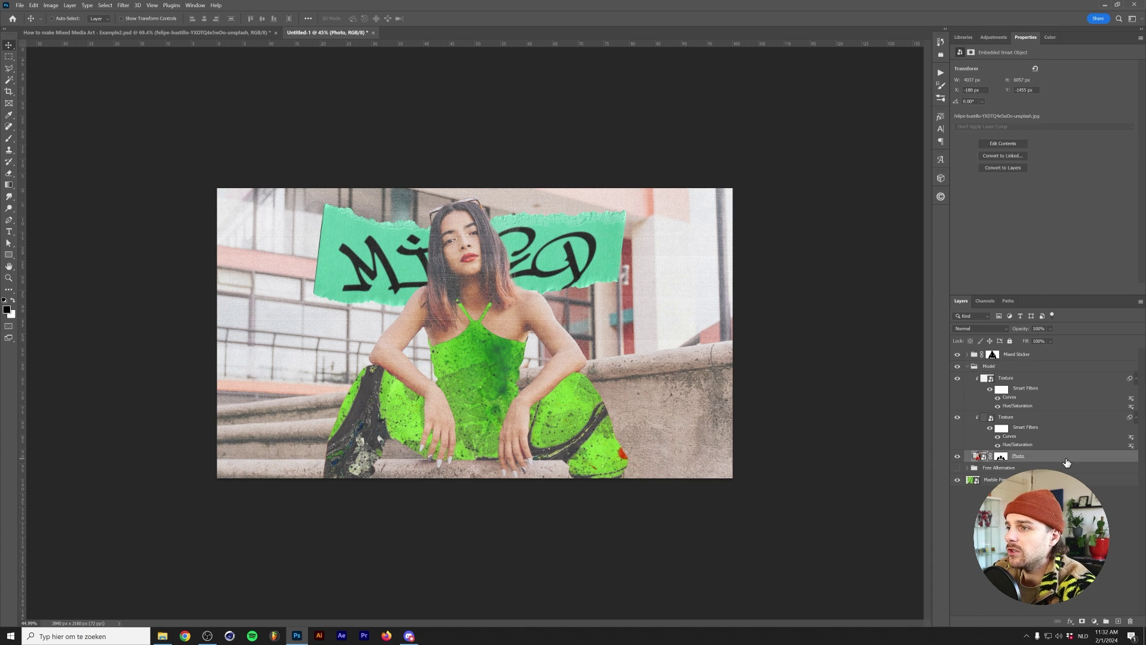
# Add a Gradient Map above the photo using the Dreadlabs Gmap 10 preset
pyautogui.click(998, 40)
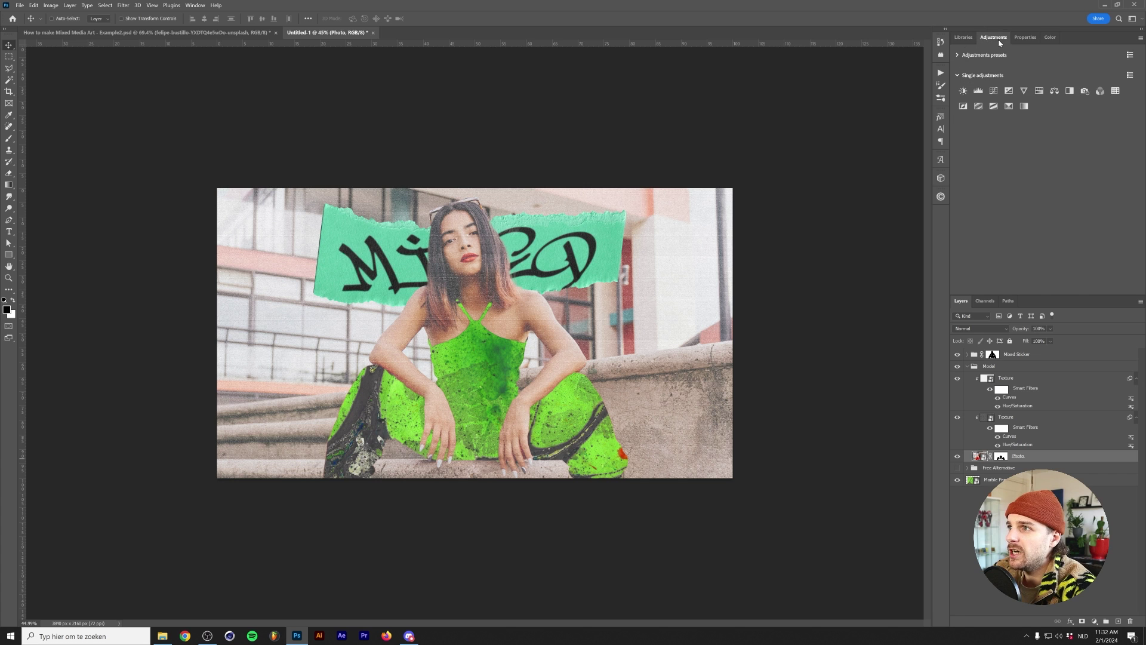
pyautogui.click(1024, 106)
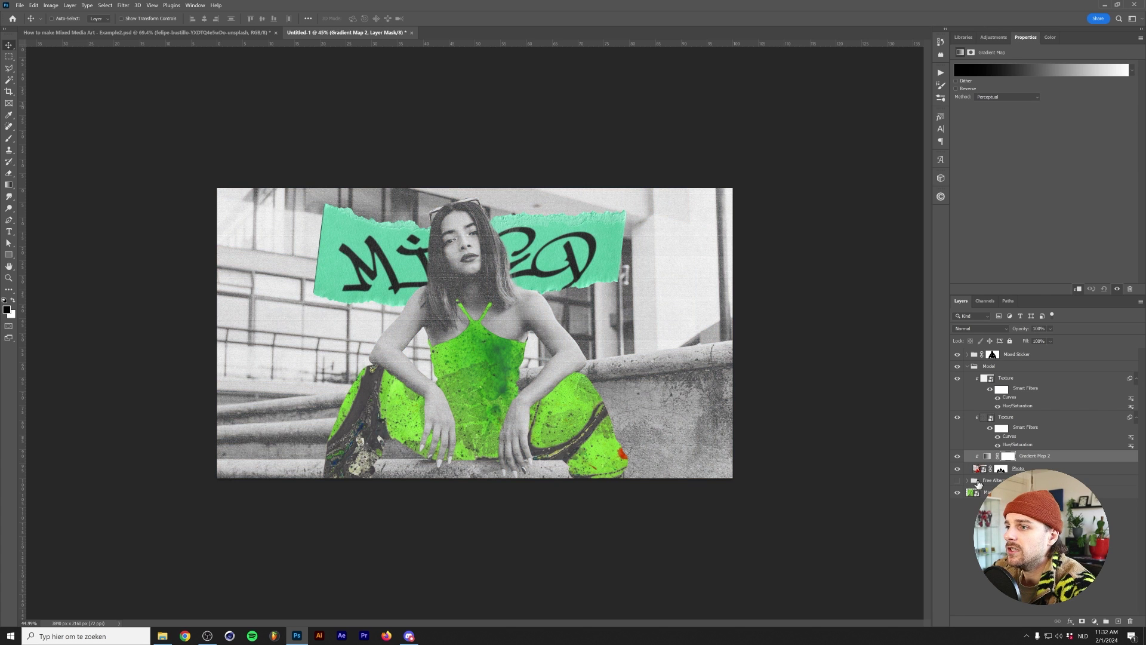
pyautogui.click(1131, 70)
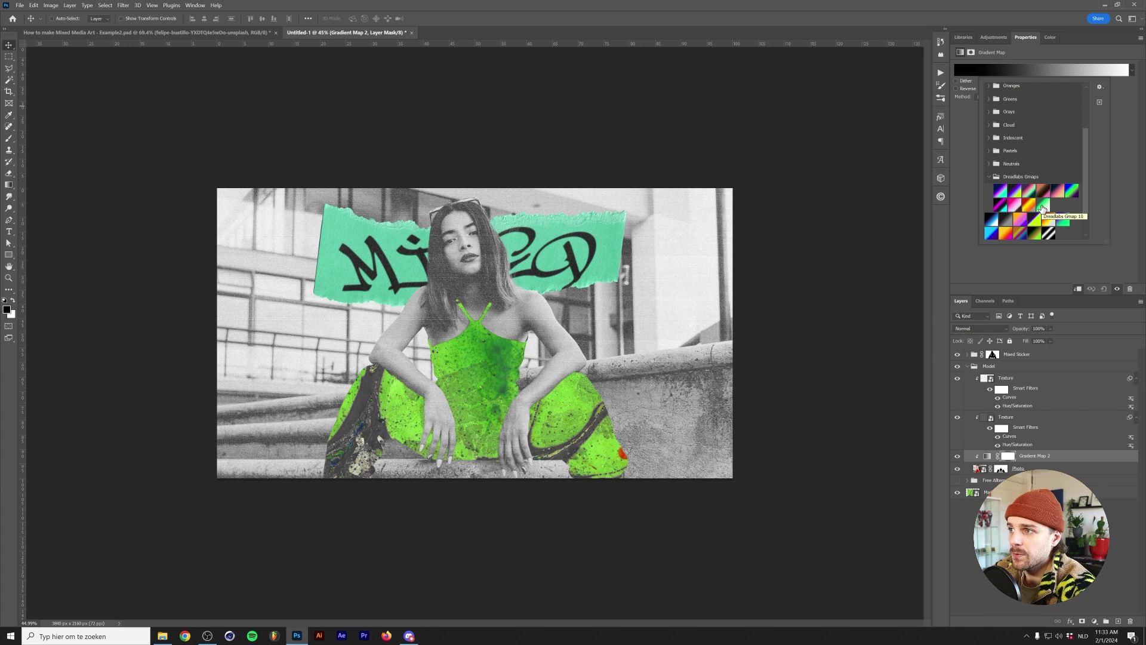
pyautogui.click(1042, 207)
pyautogui.click(1041, 70)
pyautogui.moveTo(781, 289); pyautogui.dragTo(702, 137)
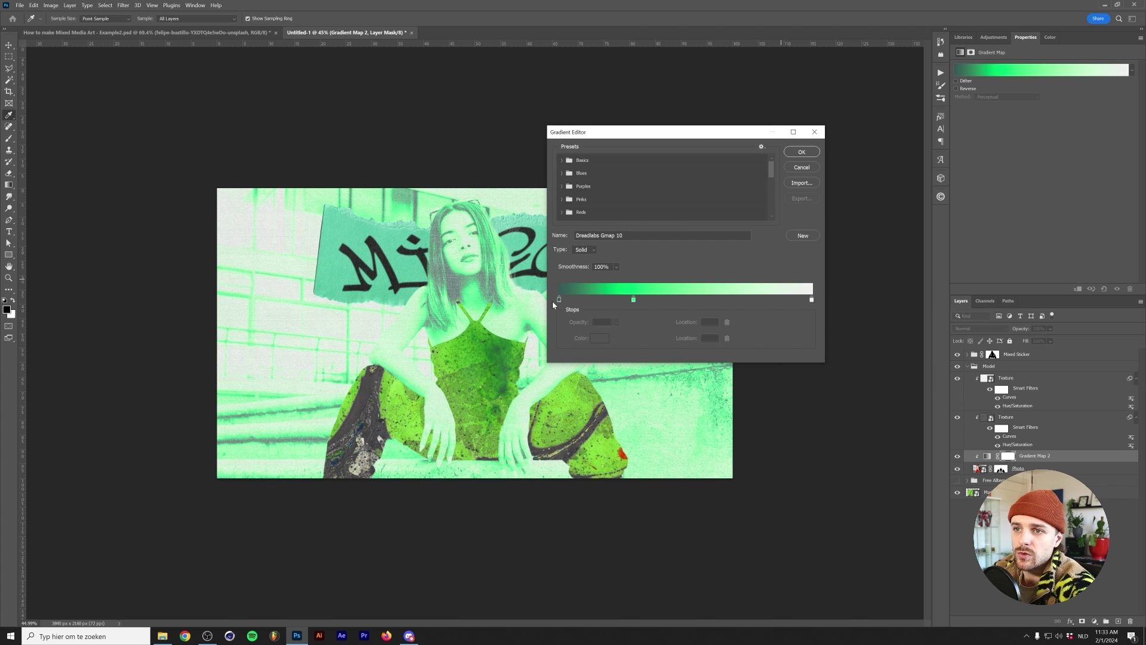
pyautogui.click(801, 151)
# Set the gradient map's blend mode to Overlay
pyautogui.click(988, 329)
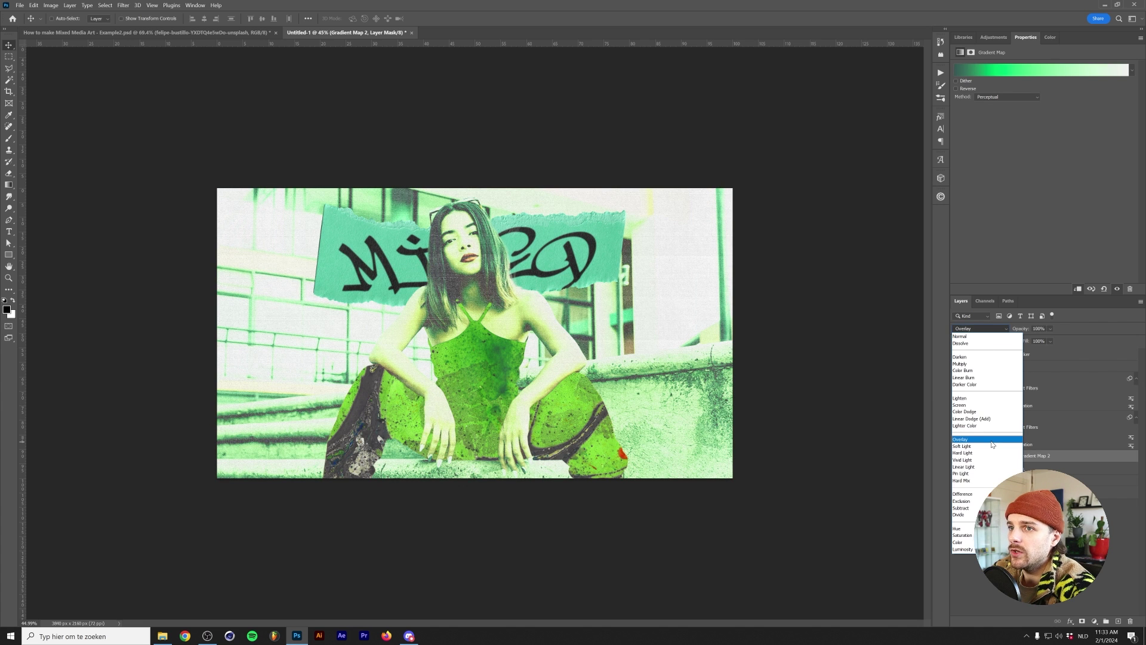
pyautogui.click(992, 443)
pyautogui.click(985, 492)
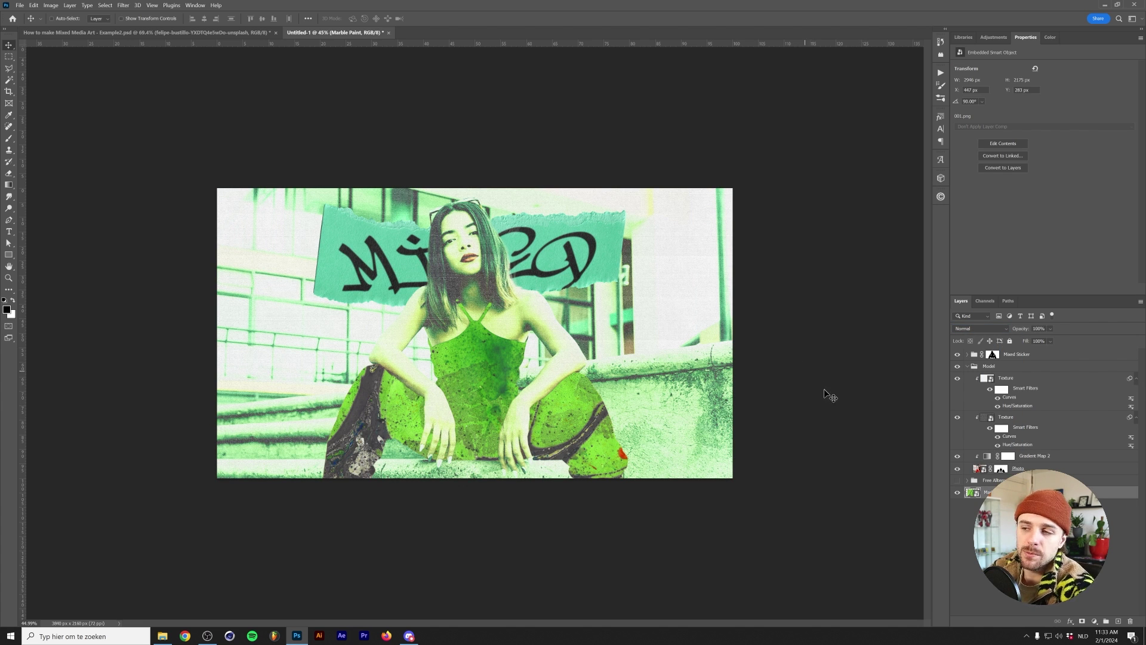
# Hide all panels with Tab and fit the poster to the window with Ctrl+0
pyautogui.press('Tab')
pyautogui.hotkey('ctrl', '0')
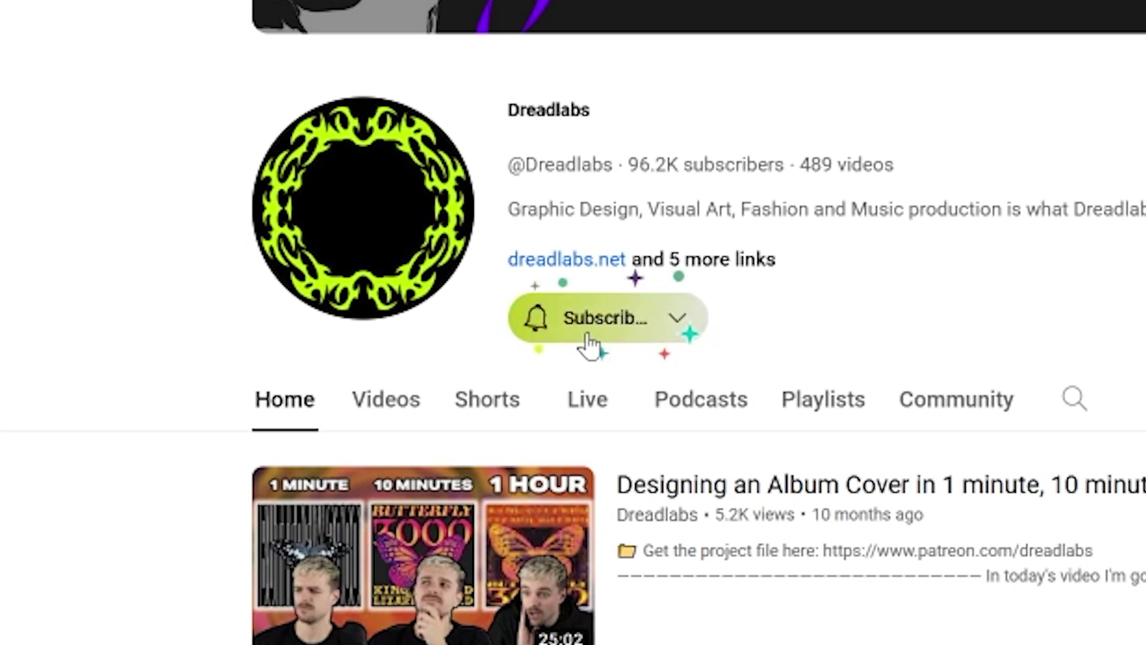
# Show the Dreadlabs channel's notification options: All, Personalized, None, Unsubscribe
pyautogui.click(589, 335)
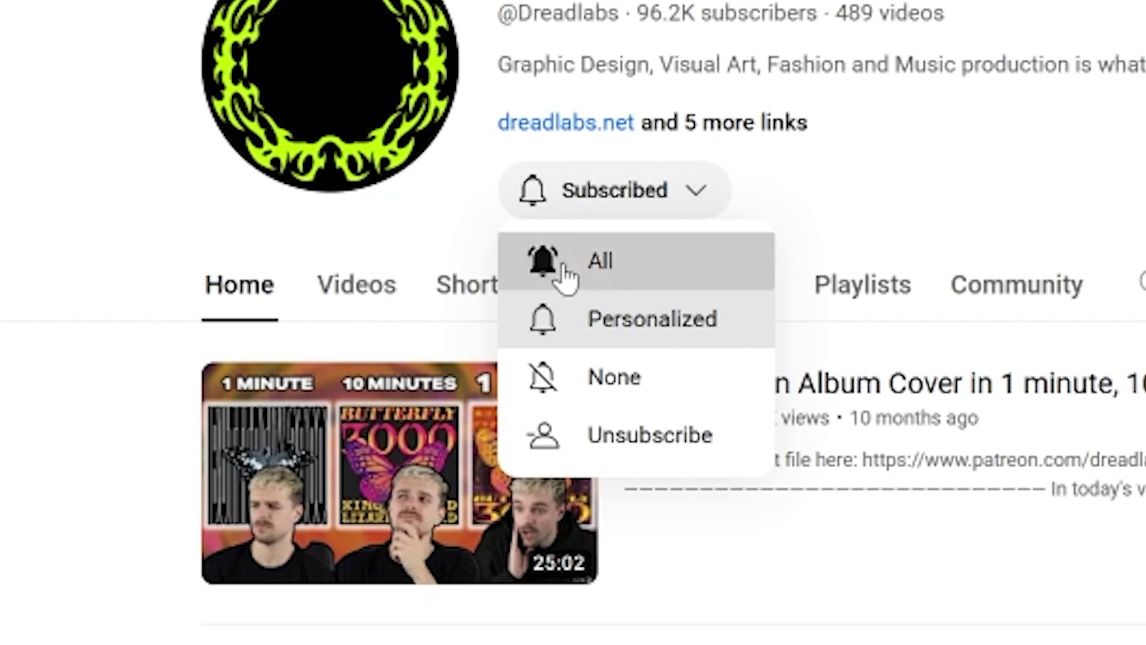